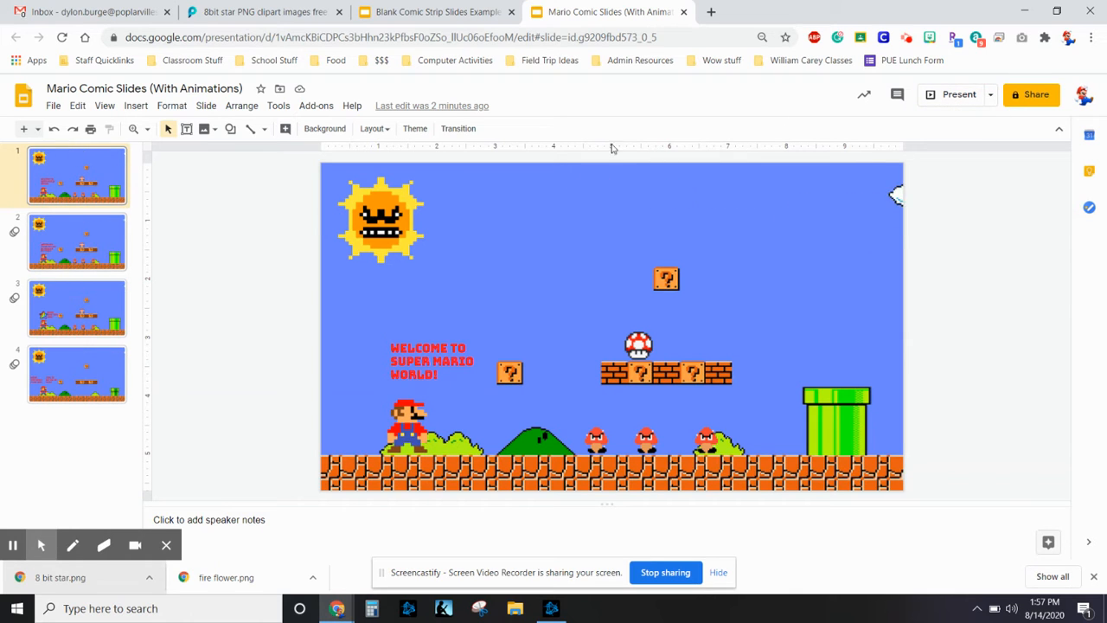
# - Play the Mario Comic Slides presentation full screen through all its slides and exit the slideshow
pyautogui.click(951, 94)
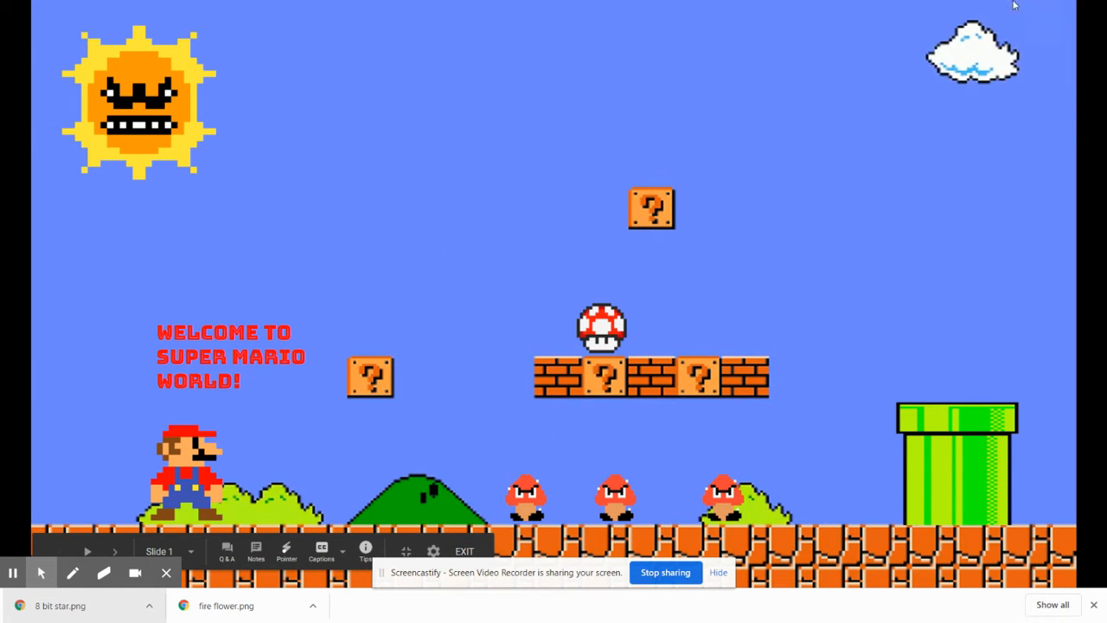
pyautogui.click(1015, 249)
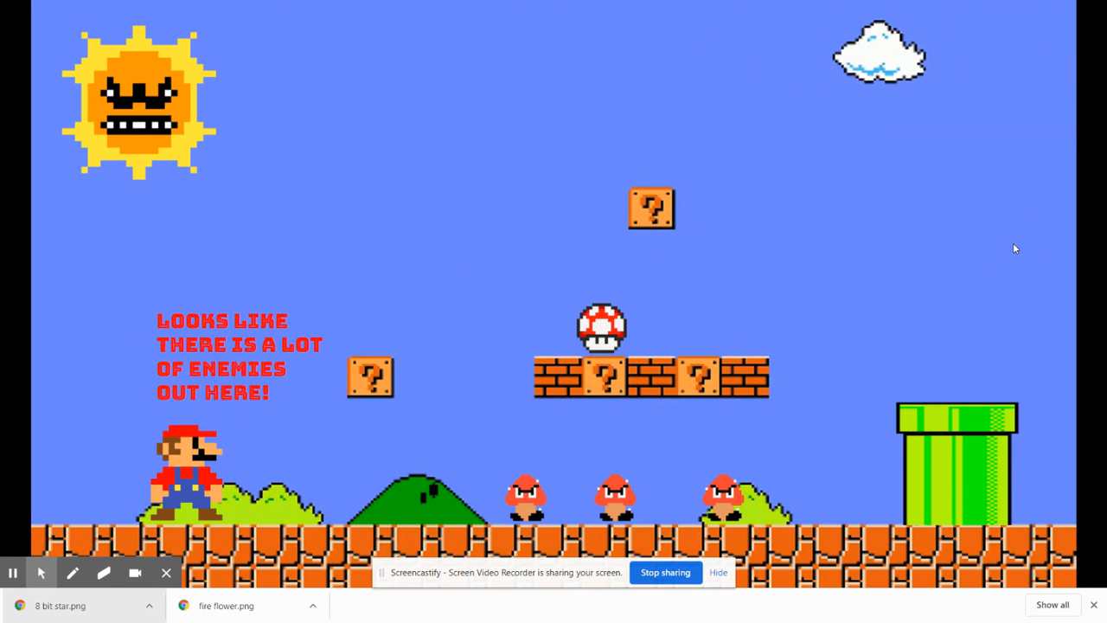
pyautogui.click(1015, 249)
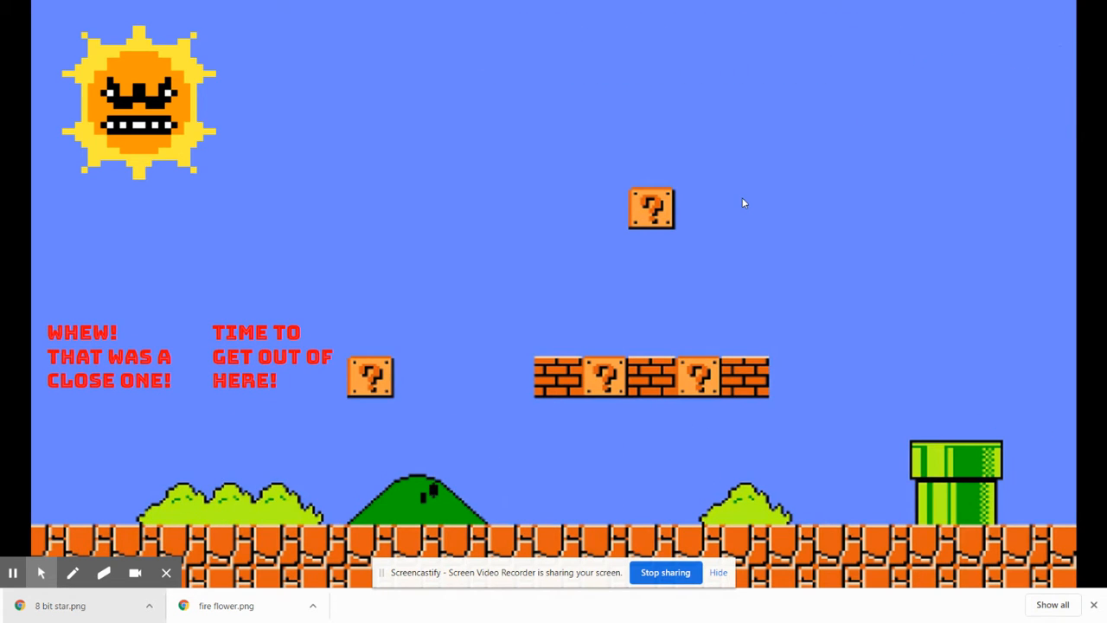
pyautogui.press('Escape')
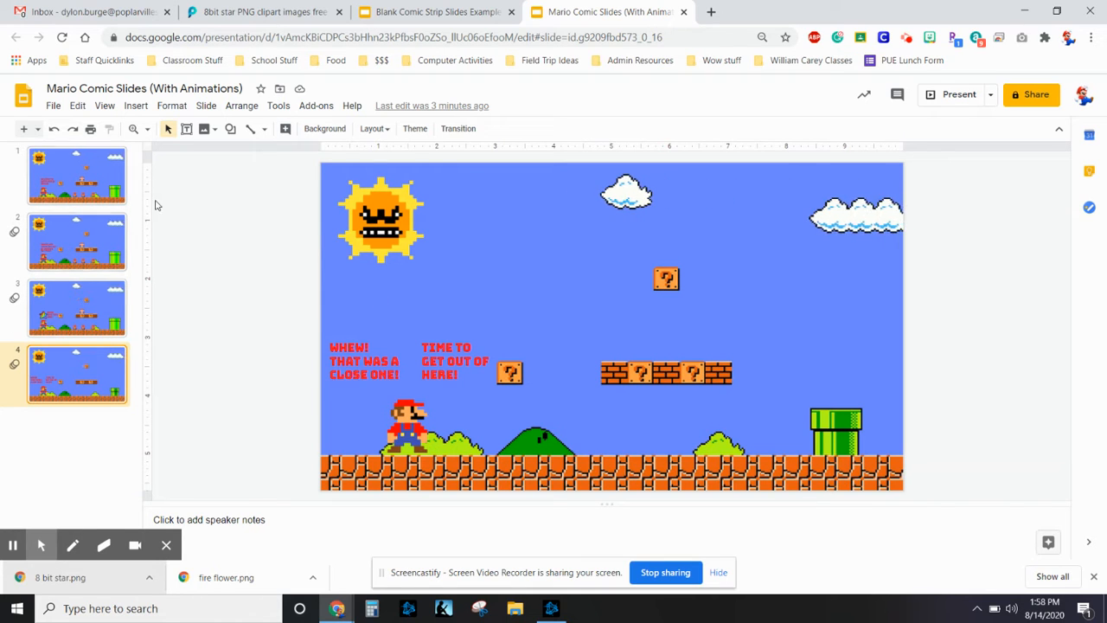
# - Search for "mario background gifs" in a new browser tab
pyautogui.click(416, 7)
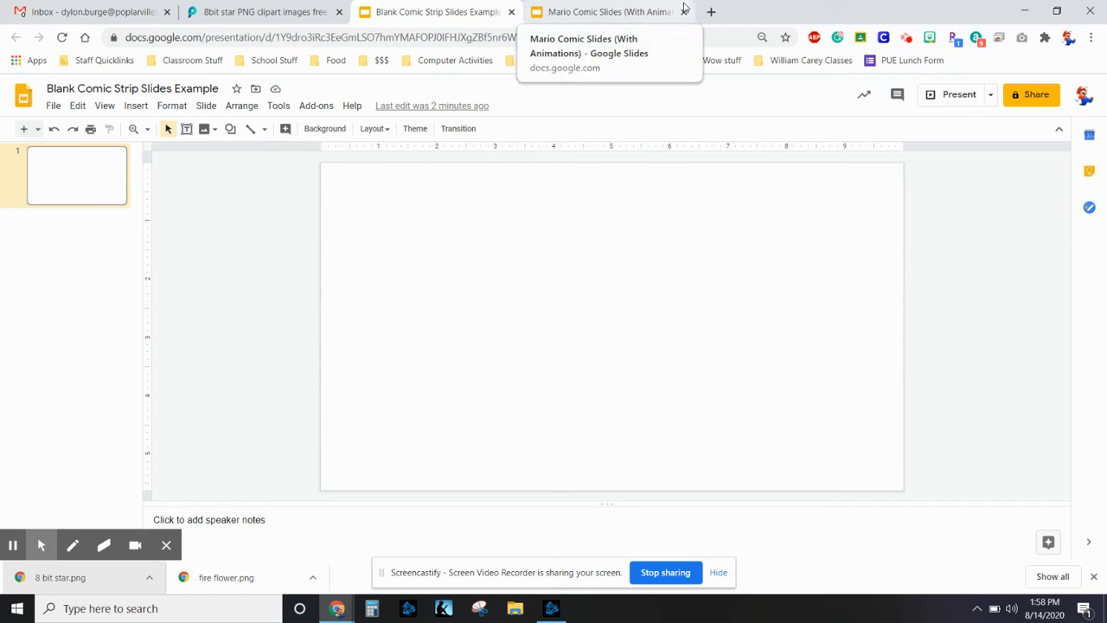
pyautogui.click(712, 13)
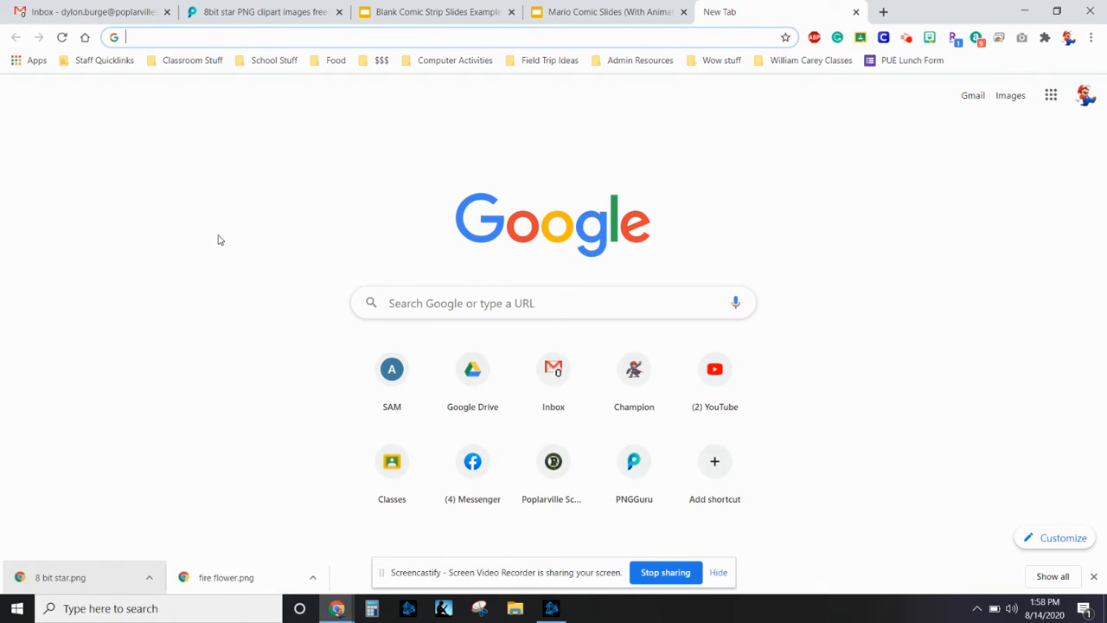
pyautogui.write('Mario back')
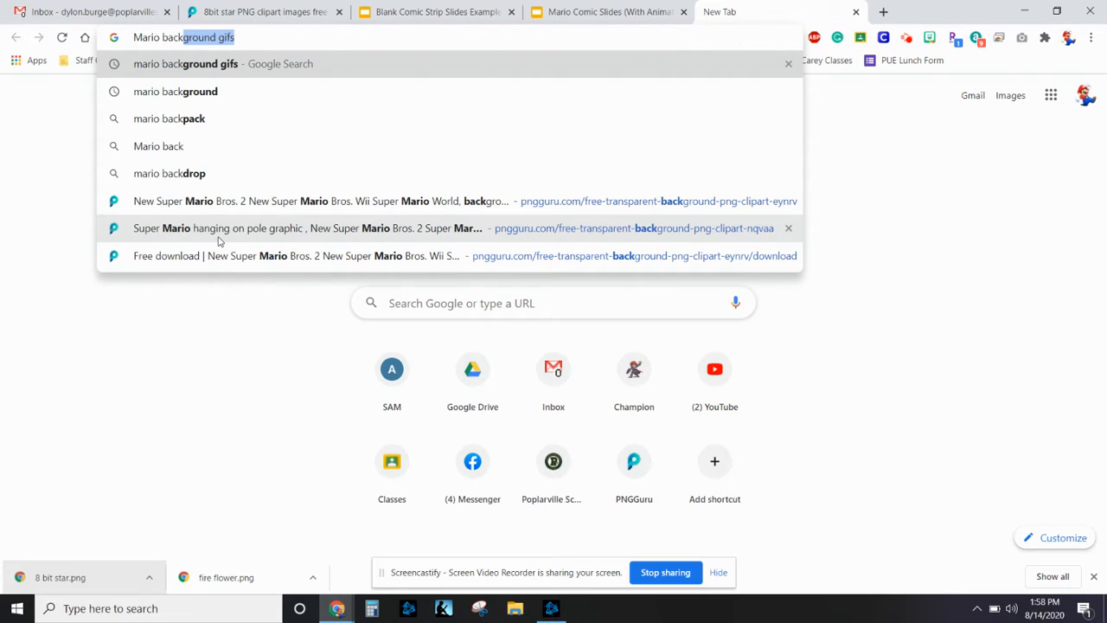
pyautogui.press('Return')
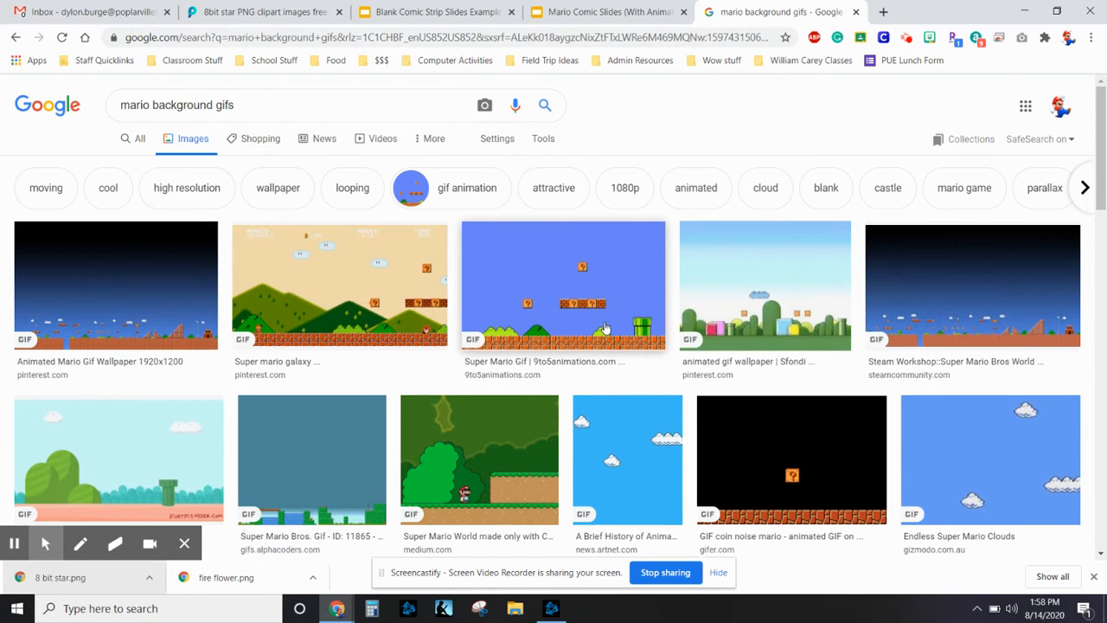
# - Preview the "Play Super Mario in Tableau" GIF and try to open the 9to5animations Super Mario GIF, returning to the image results
pyautogui.scroll(-3, 605, 329)
pyautogui.scroll(-1, 606, 329)
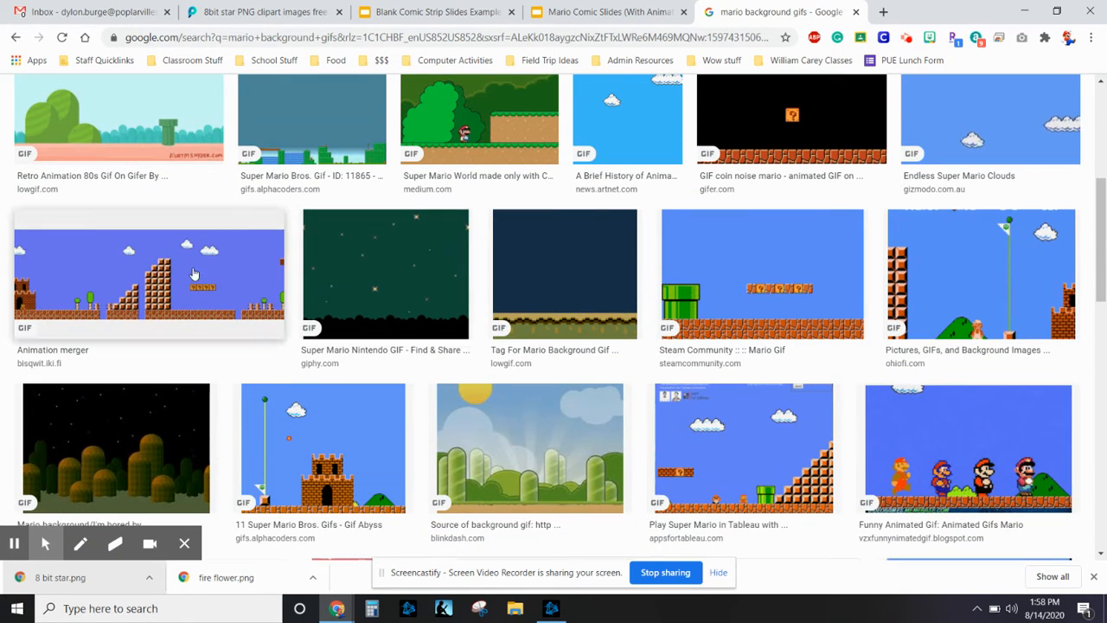
pyautogui.click(786, 454)
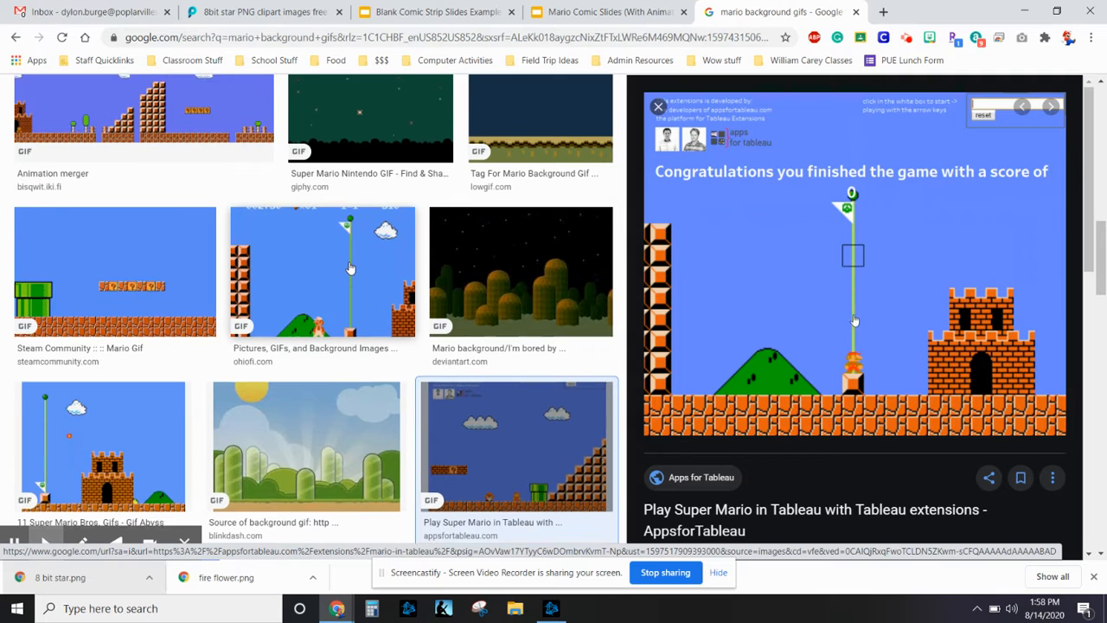
pyautogui.scroll(2, 509, 236)
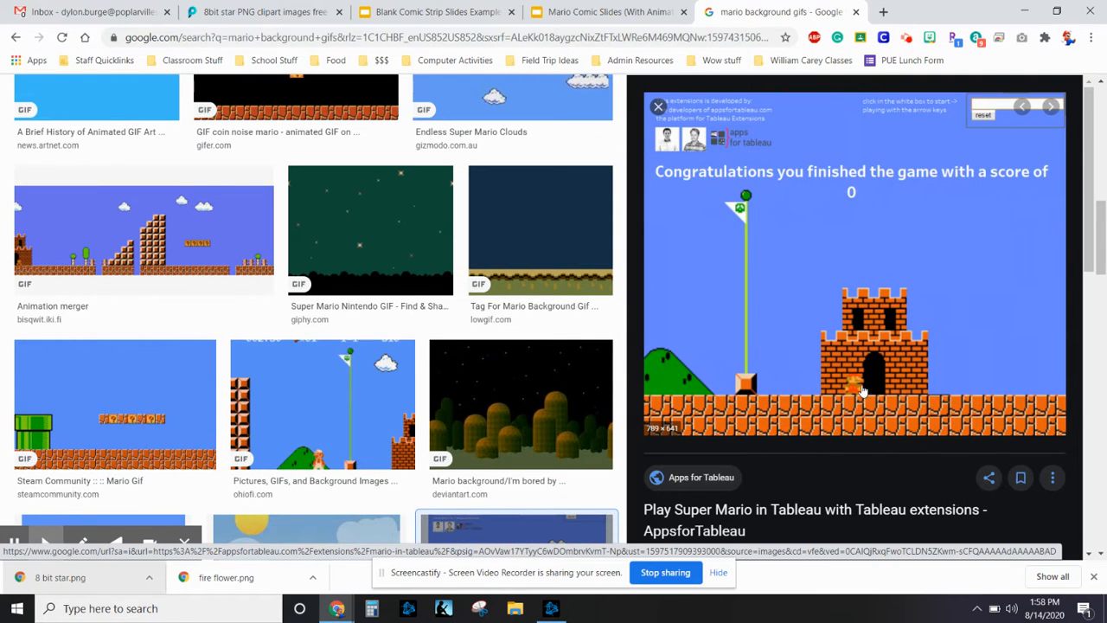
pyautogui.scroll(3, 249, 216)
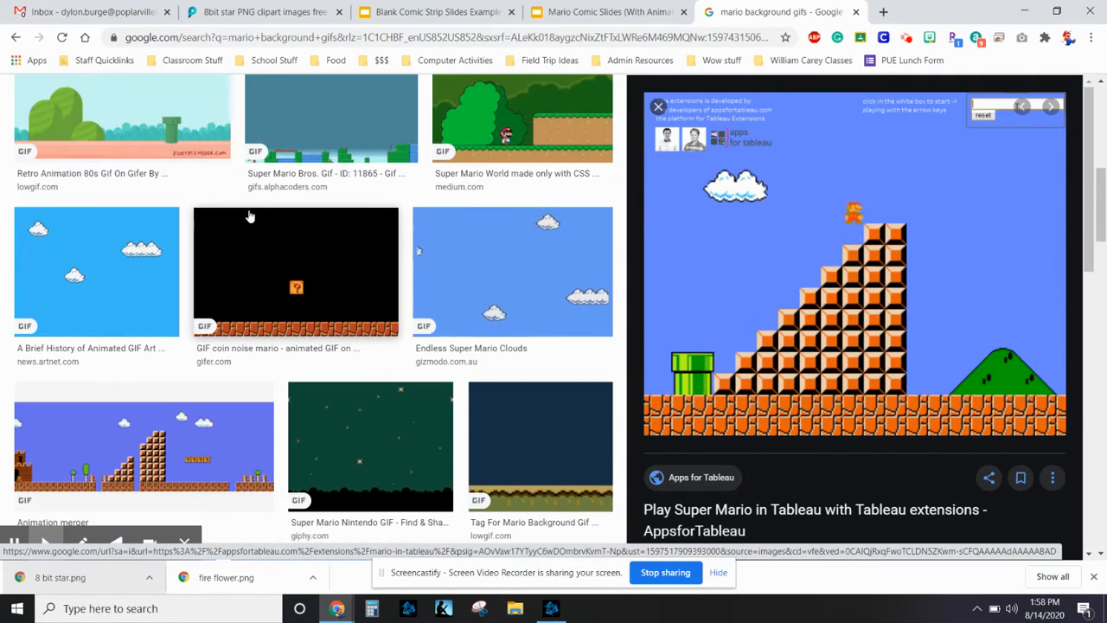
pyautogui.scroll(4, 249, 216)
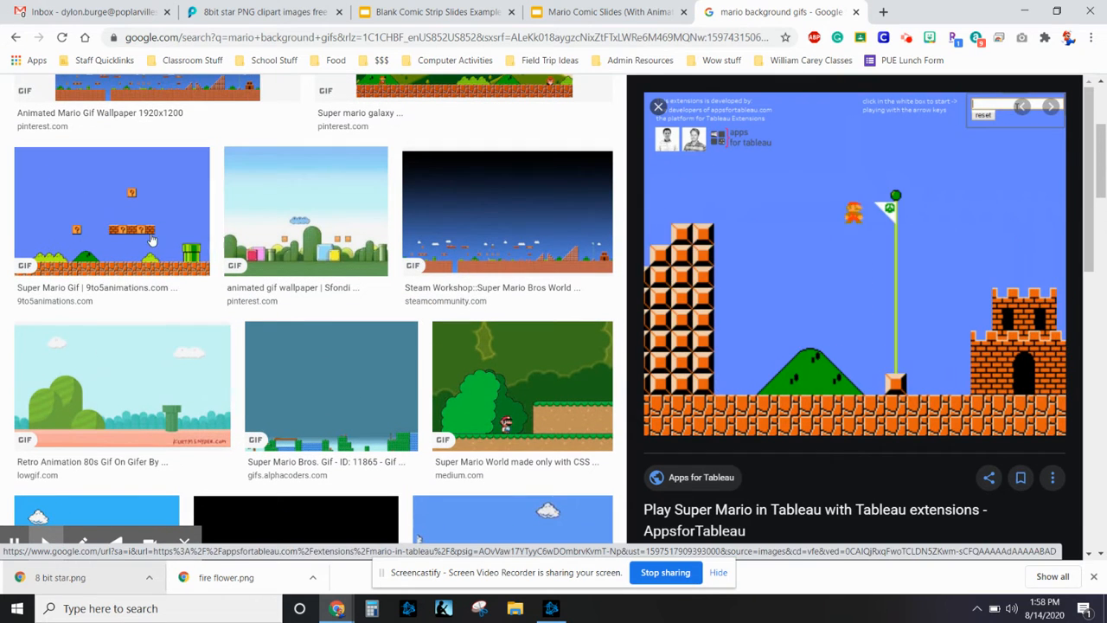
pyautogui.click(123, 227)
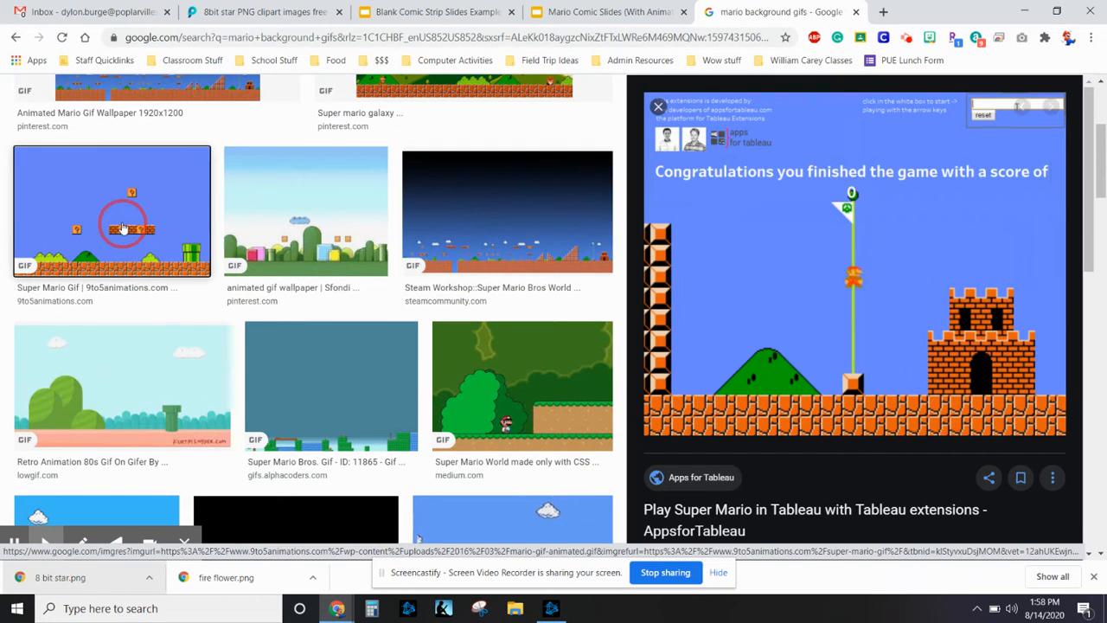
pyautogui.moveTo(133, 230); pyautogui.dragTo(138, 225)
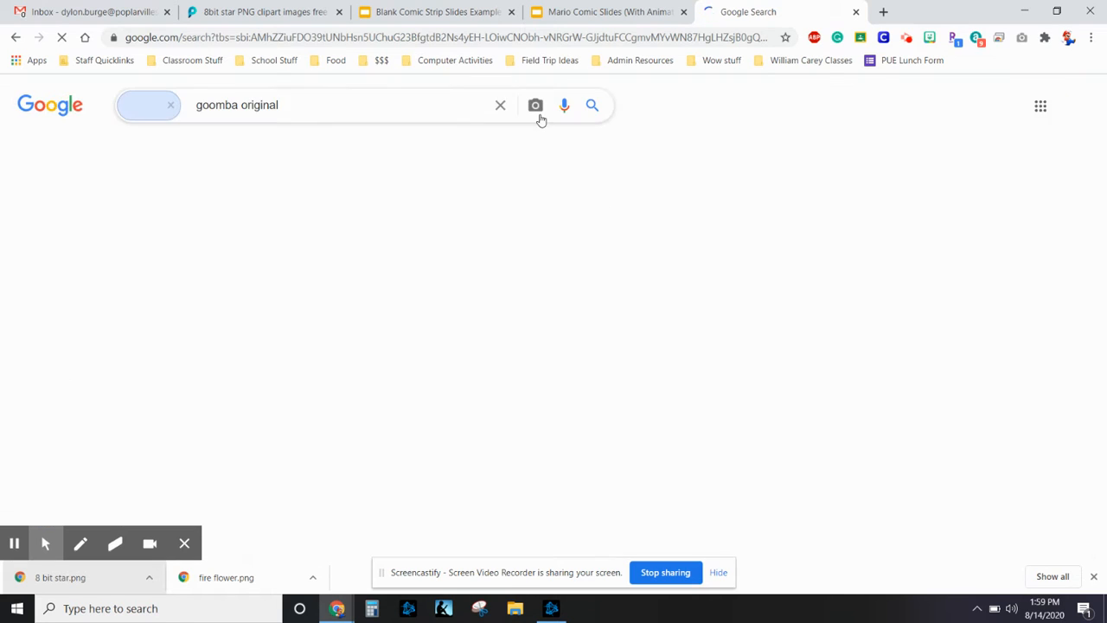
pyautogui.click(14, 38)
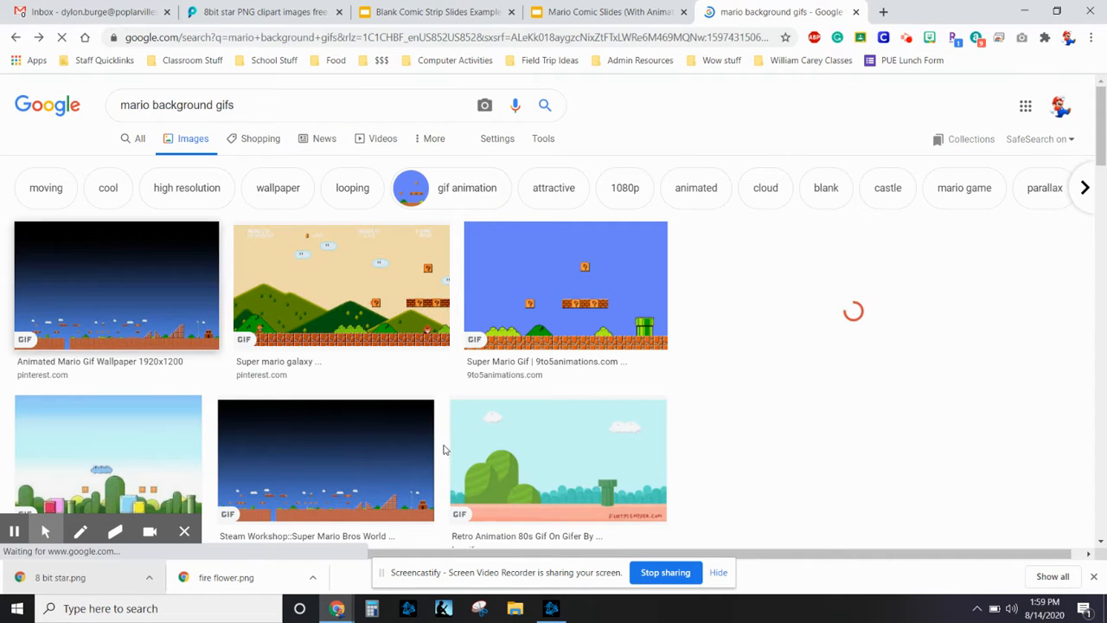
# - Preview the "Animation merger" GIF and the related Super Mario Bros. Facebook cover image
pyautogui.scroll(-2, 442, 446)
pyautogui.click(439, 437)
pyautogui.scroll(-5, 355, 332)
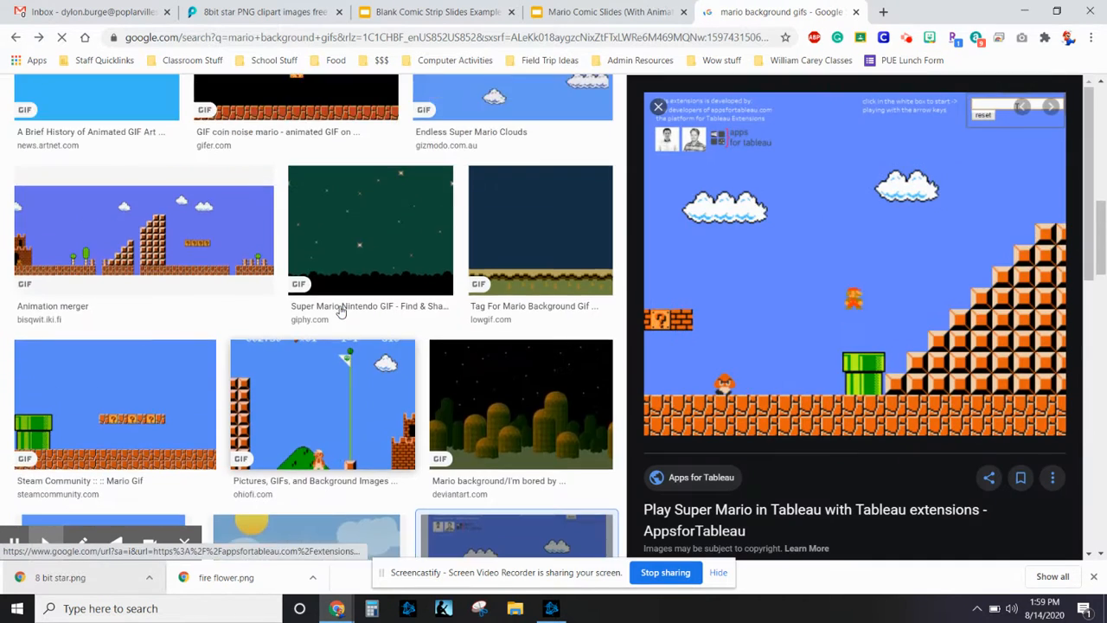
pyautogui.click(189, 248)
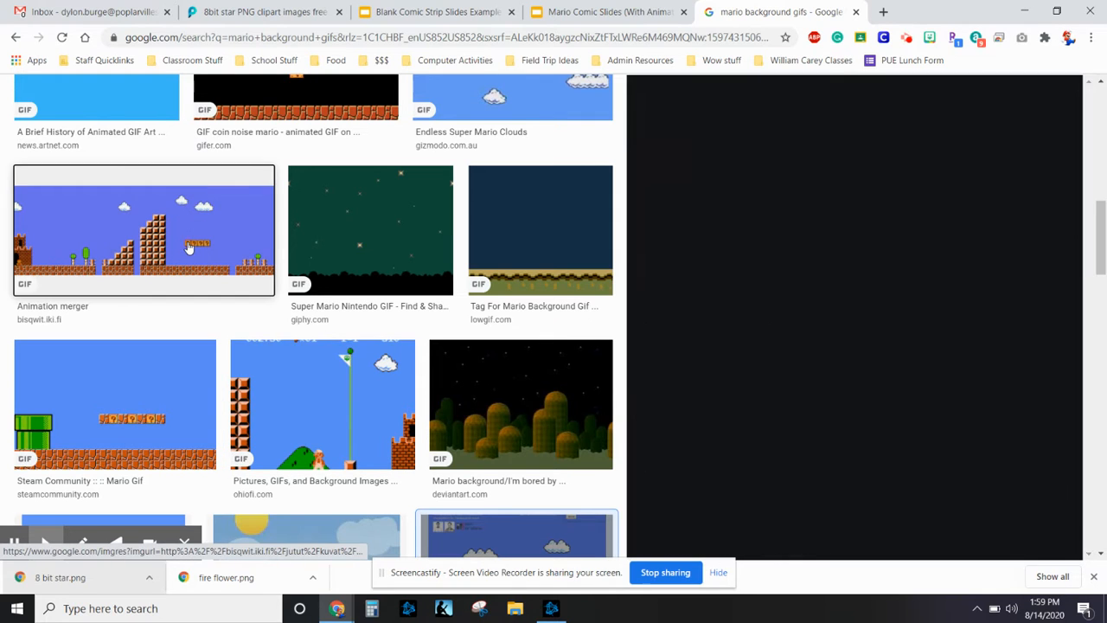
pyautogui.scroll(-2, 558, 227)
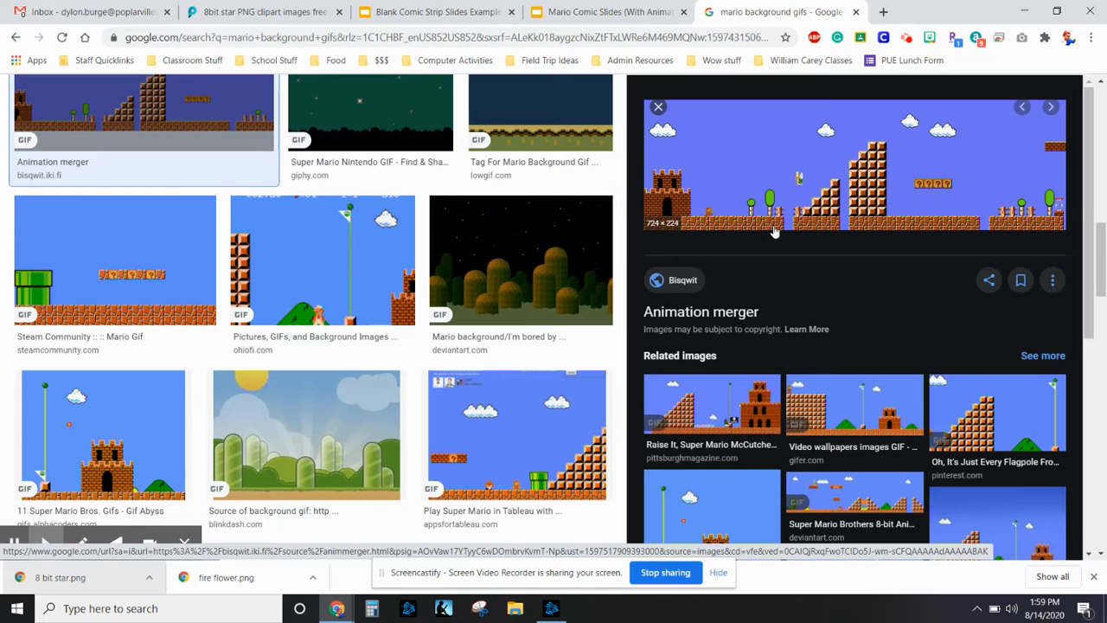
pyautogui.scroll(-2, 779, 259)
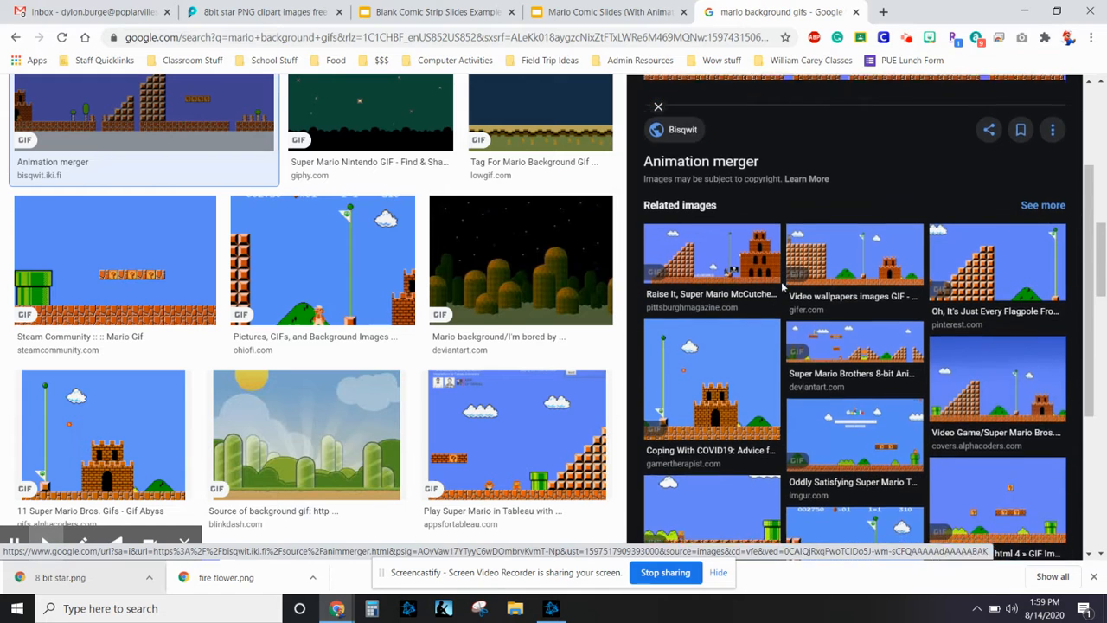
pyautogui.scroll(-3, 783, 286)
pyautogui.click(1003, 247)
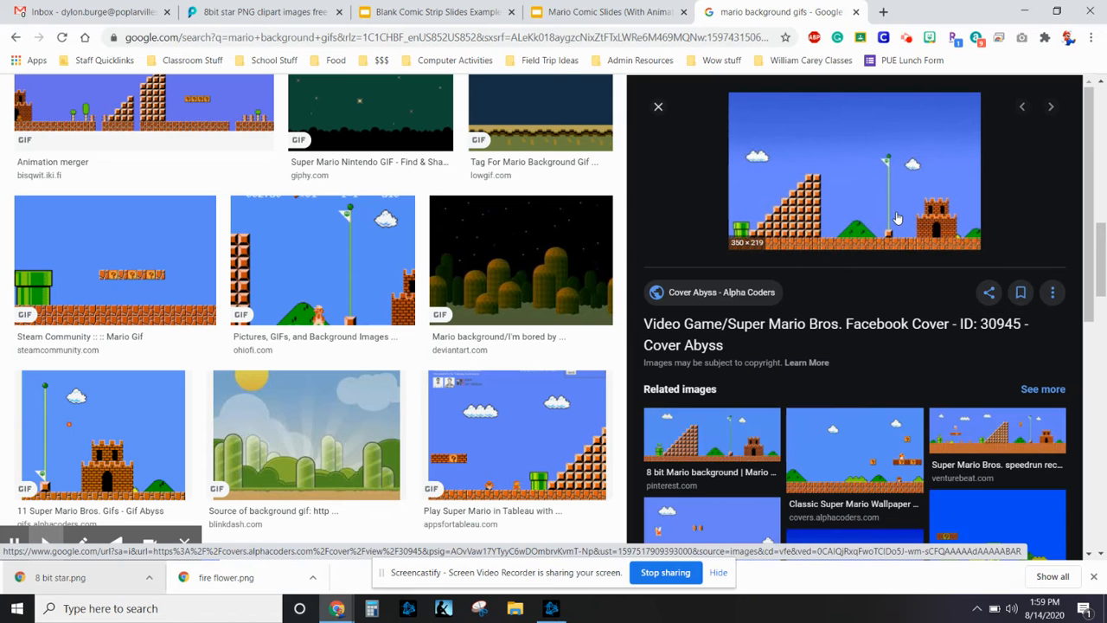
# - Look over the related images and the remaining Mario background GIF results for possible comic backgrounds
pyautogui.scroll(-3, 805, 260)
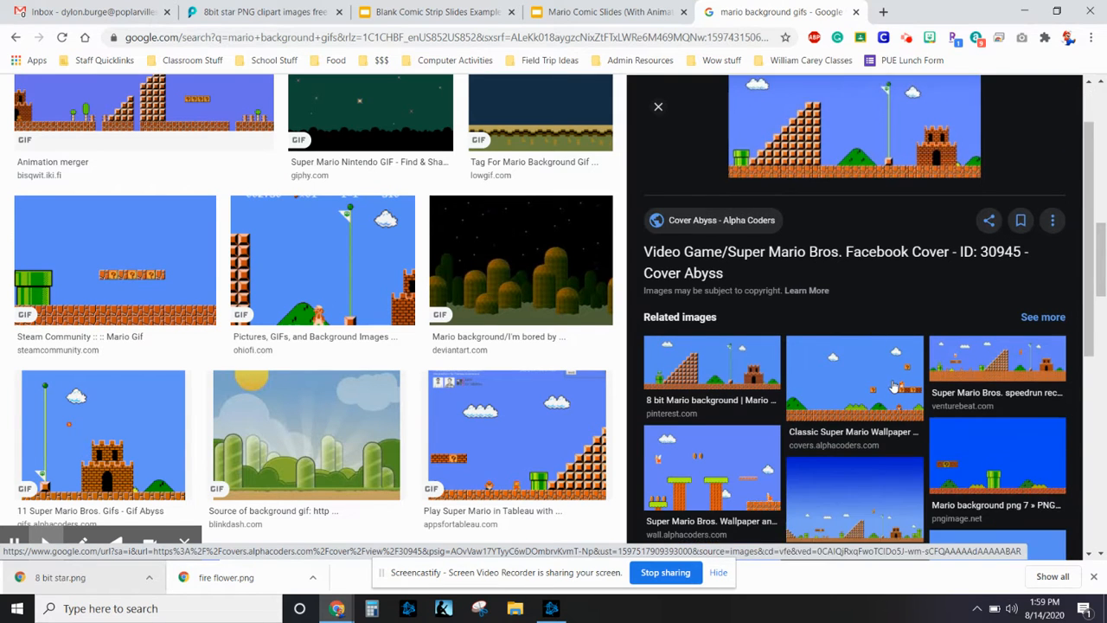
pyautogui.scroll(-5, 599, 413)
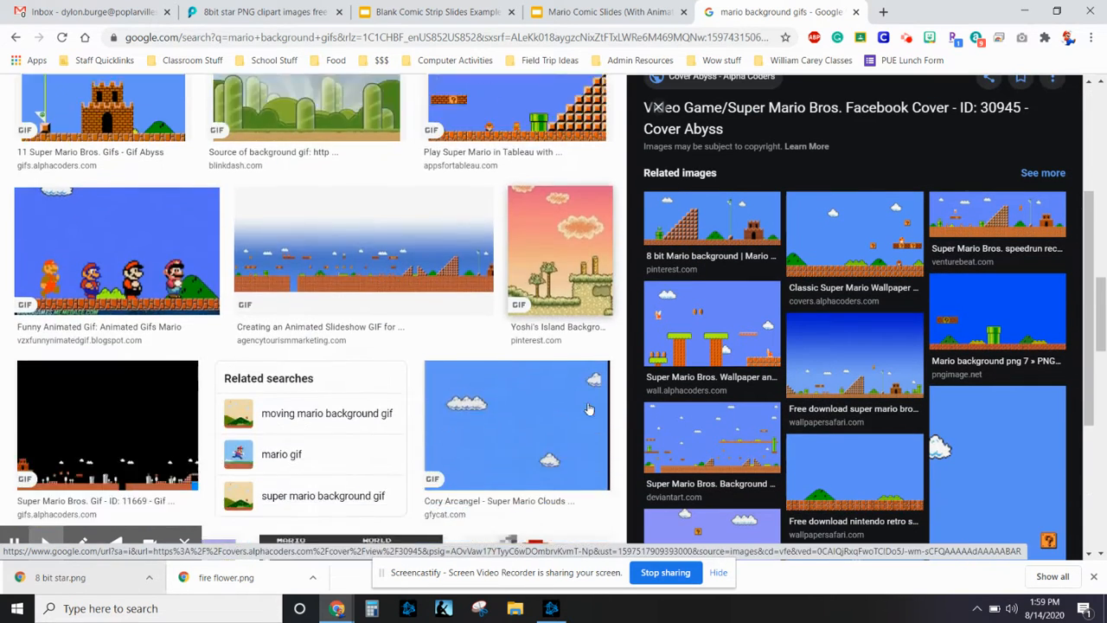
pyautogui.scroll(-5, 296, 248)
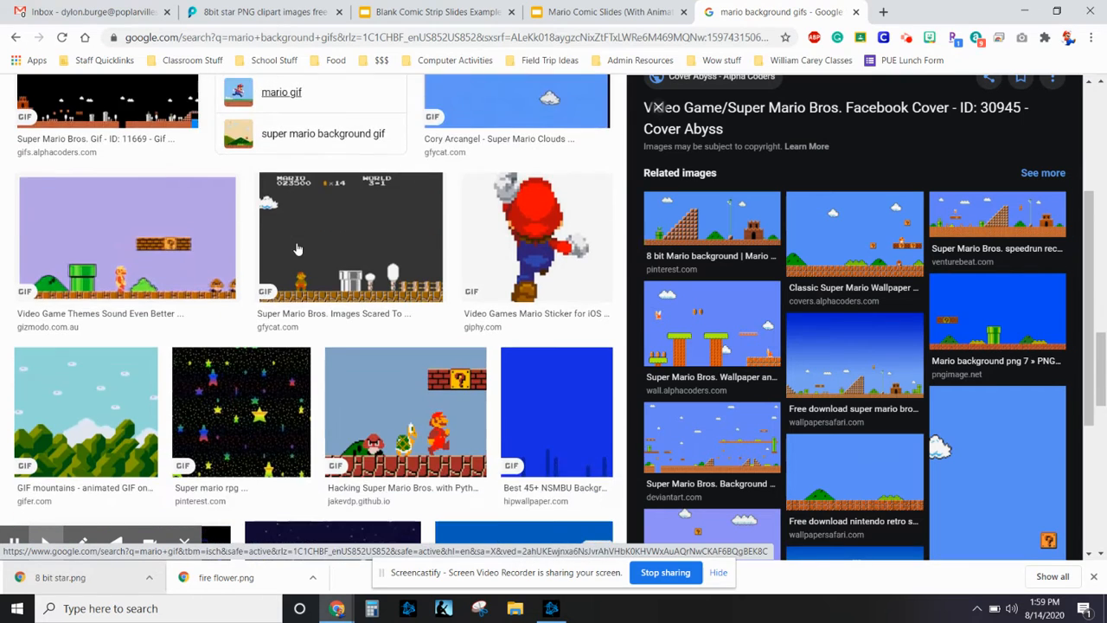
pyautogui.scroll(-2, 296, 248)
pyautogui.scroll(10, 296, 250)
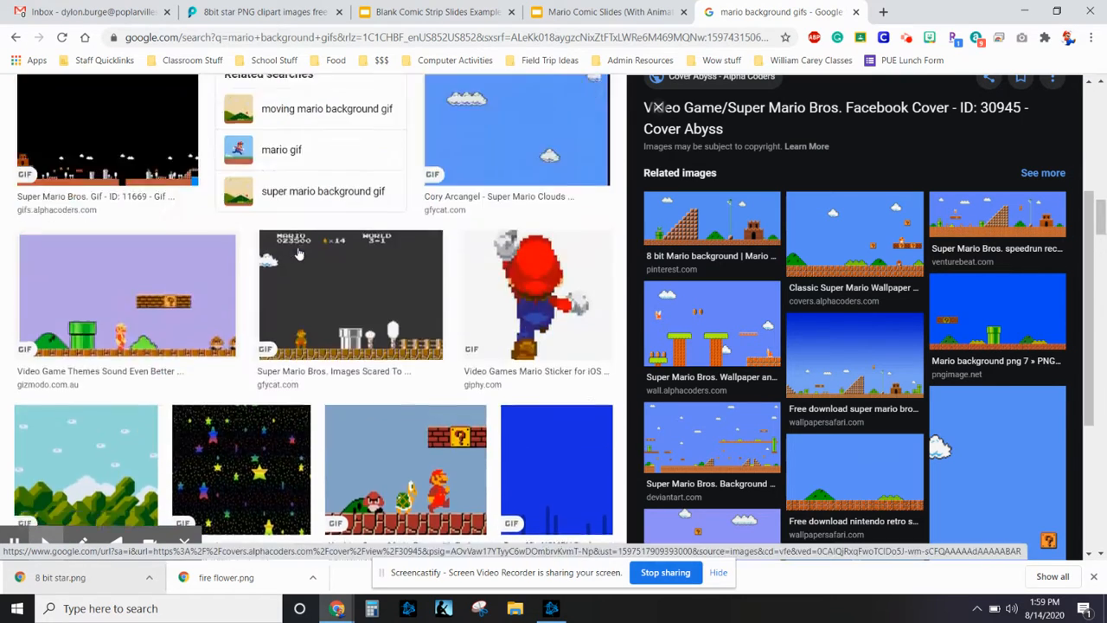
pyautogui.scroll(4, 297, 251)
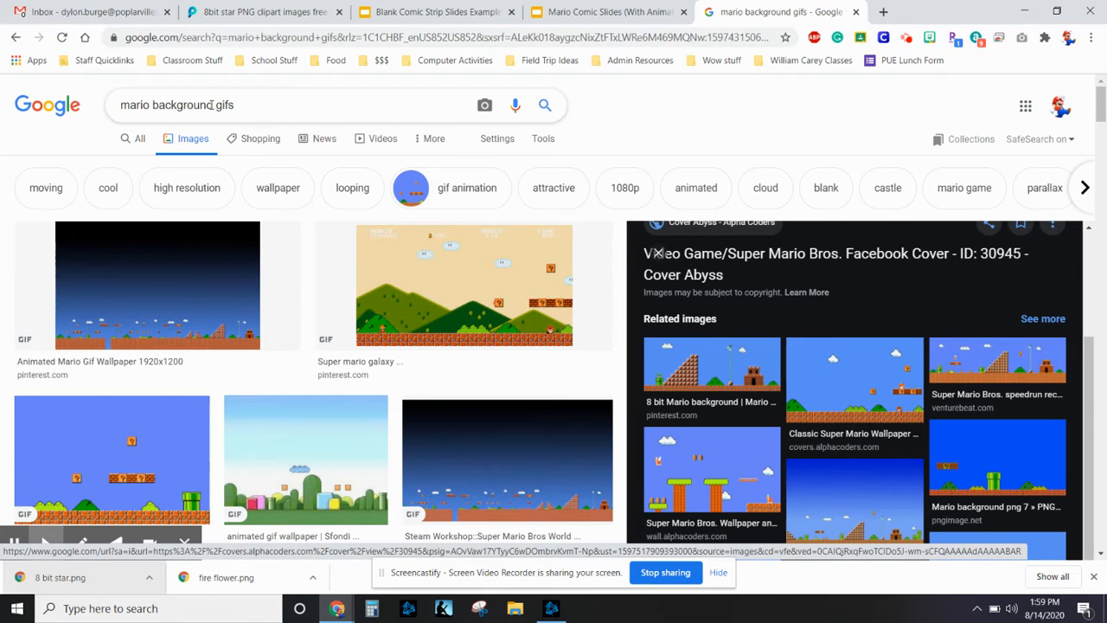
# - Change the image search to "space gifs"
pyautogui.moveTo(213, 105); pyautogui.dragTo(43, 113)
pyautogui.write('spa')
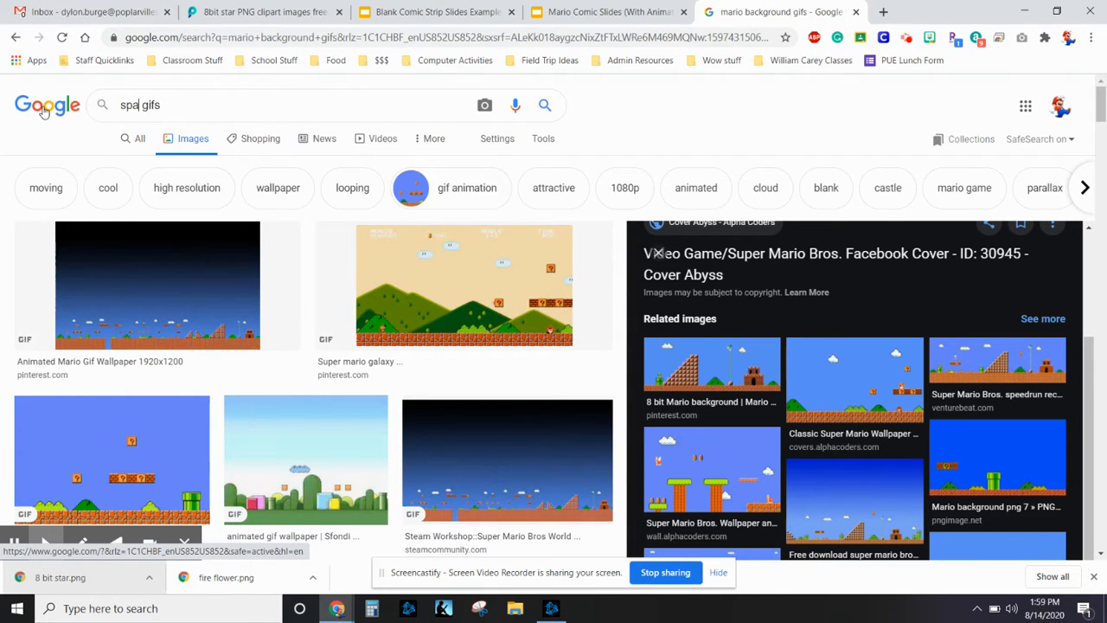
pyautogui.write('ce')
pyautogui.press('Return')
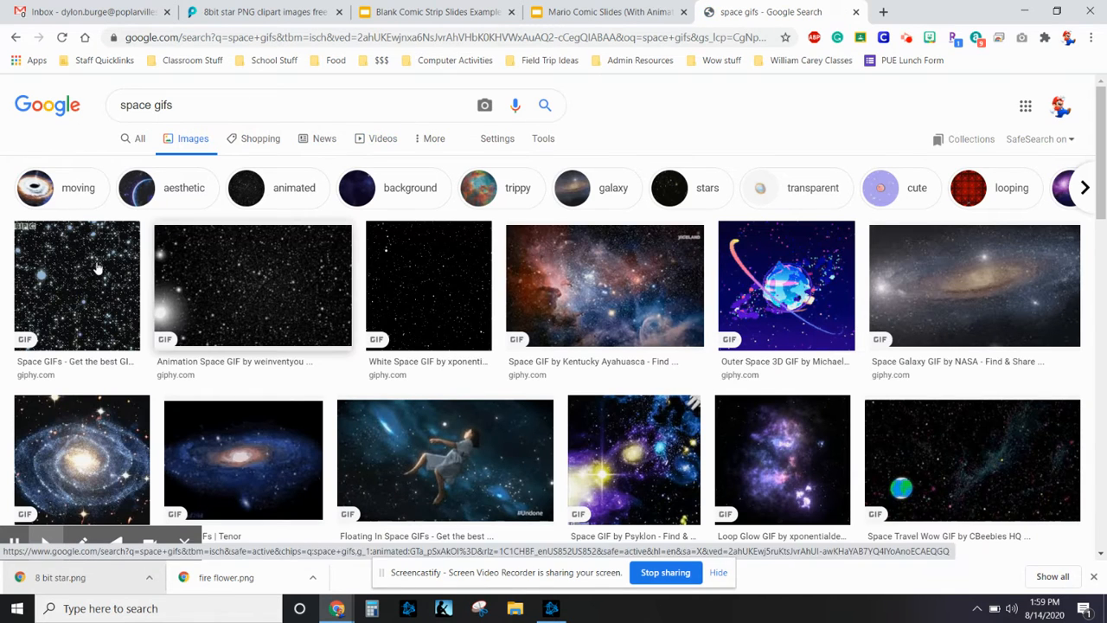
# - Preview the Animation Space GIF by weinventyou with its related images
pyautogui.click(249, 289)
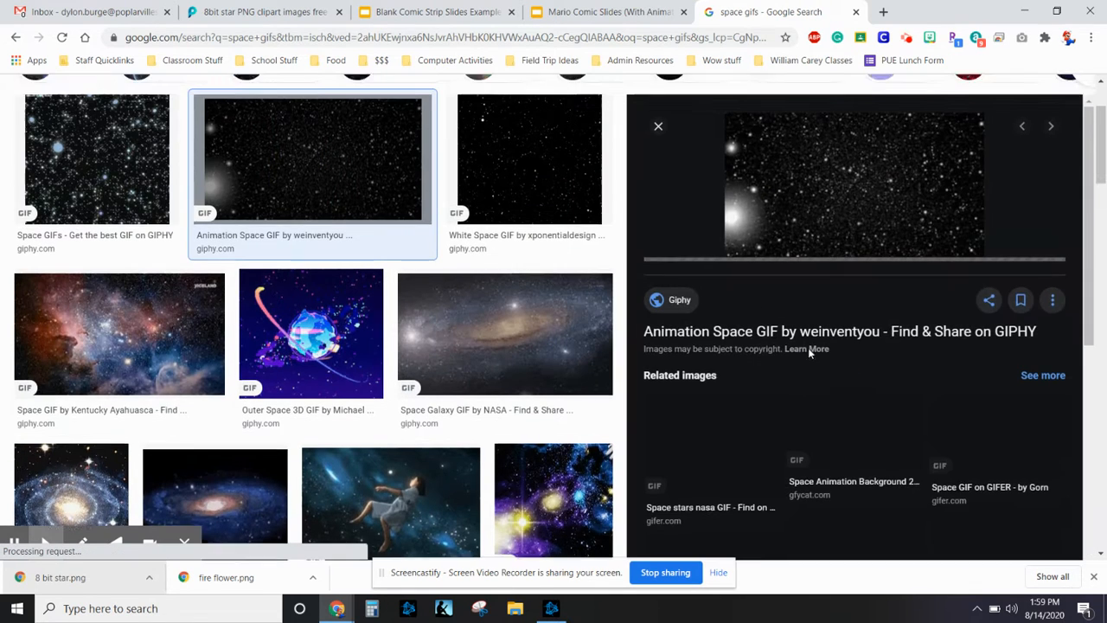
pyautogui.scroll(1, 811, 352)
pyautogui.scroll(-1, 866, 218)
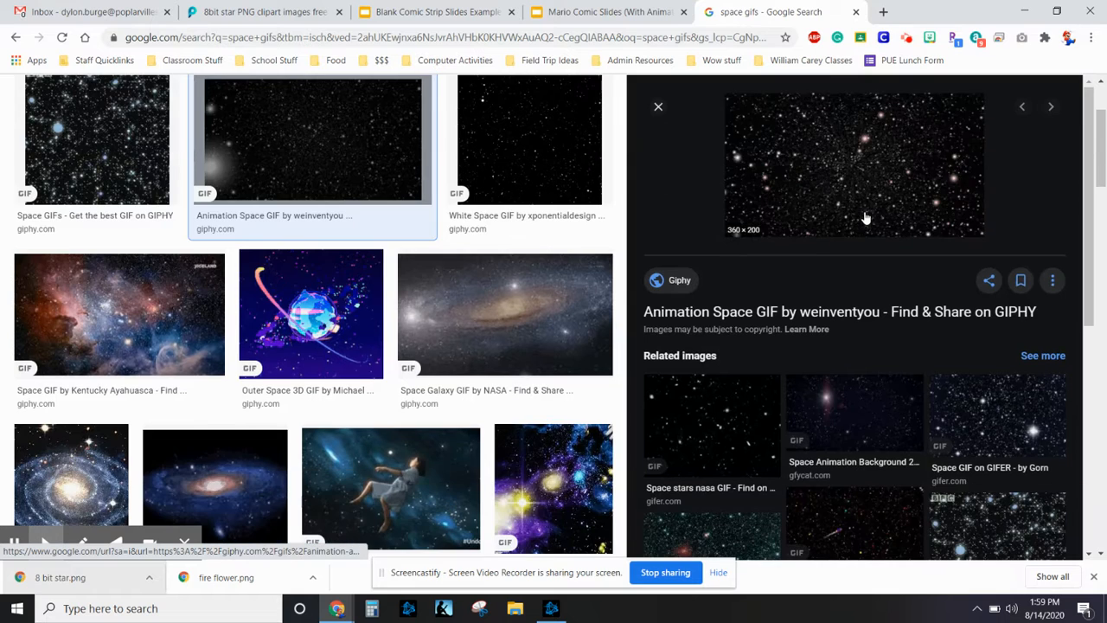
# - Save the first Giphy space GIF, with the BBC logo, to Downloads as "Space gif" and switch to the Blank Comic Strip Slides Example presentation
pyautogui.click(86, 131)
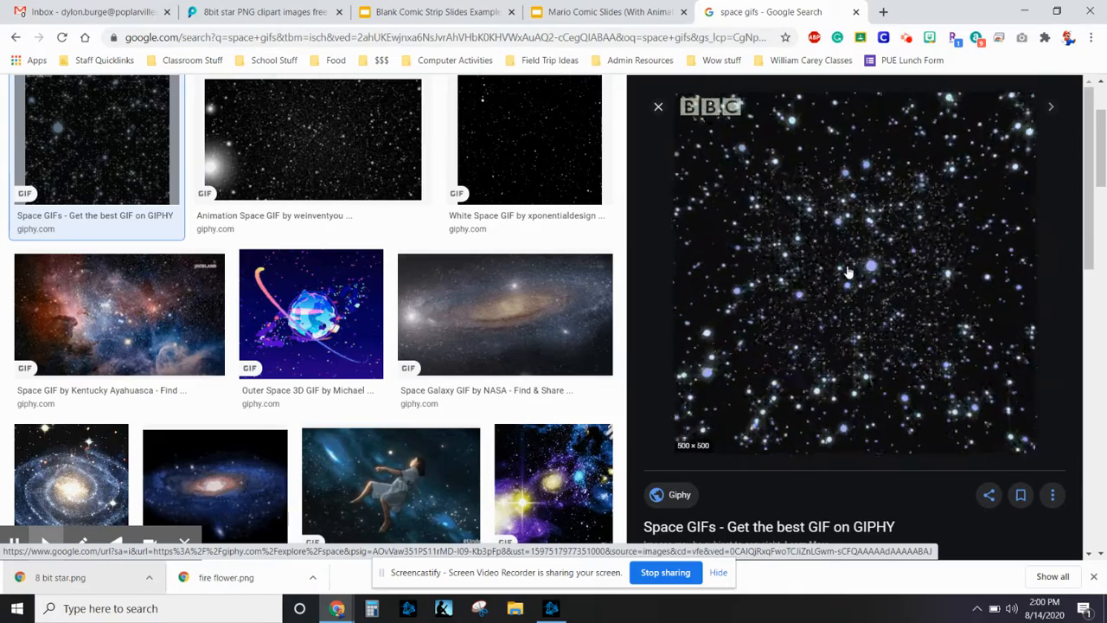
pyautogui.rightClick(848, 272)
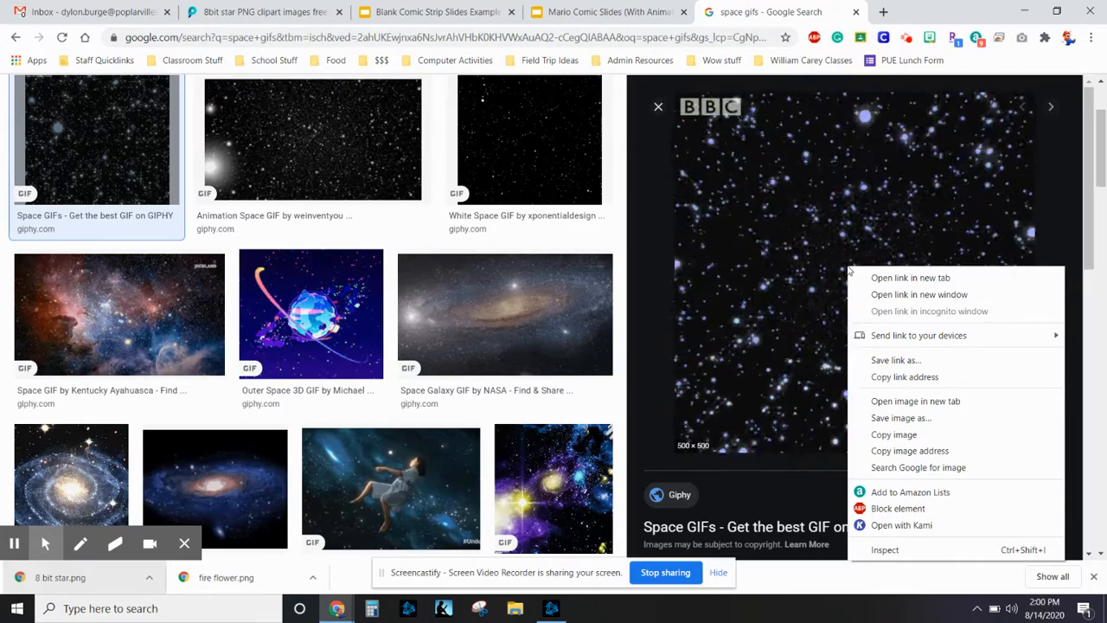
pyautogui.click(900, 418)
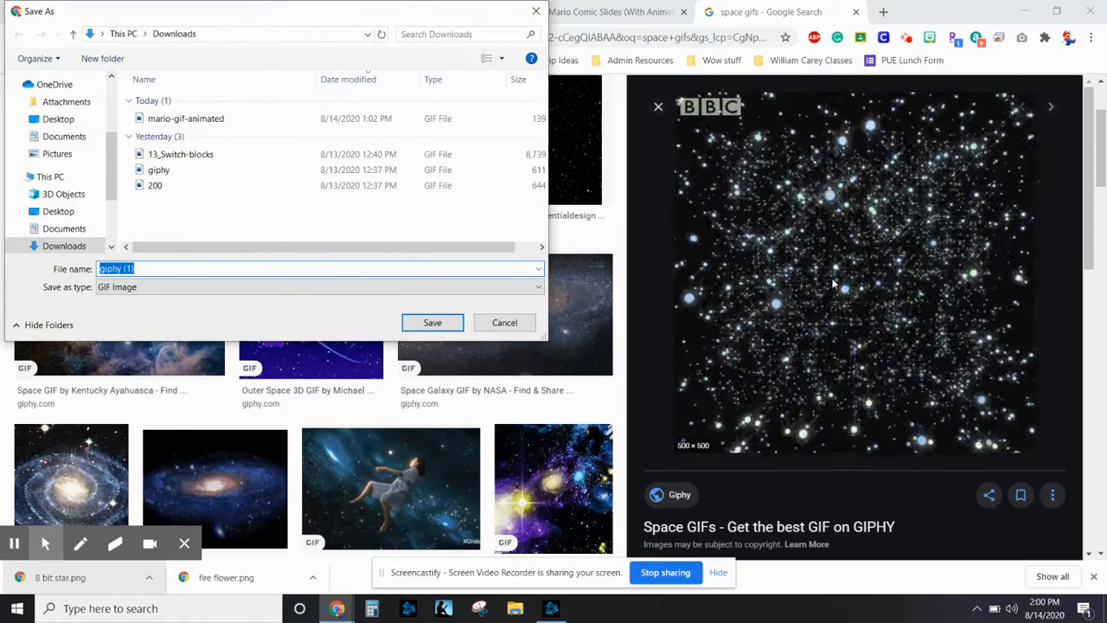
pyautogui.write('Space gif')
pyautogui.press('Return')
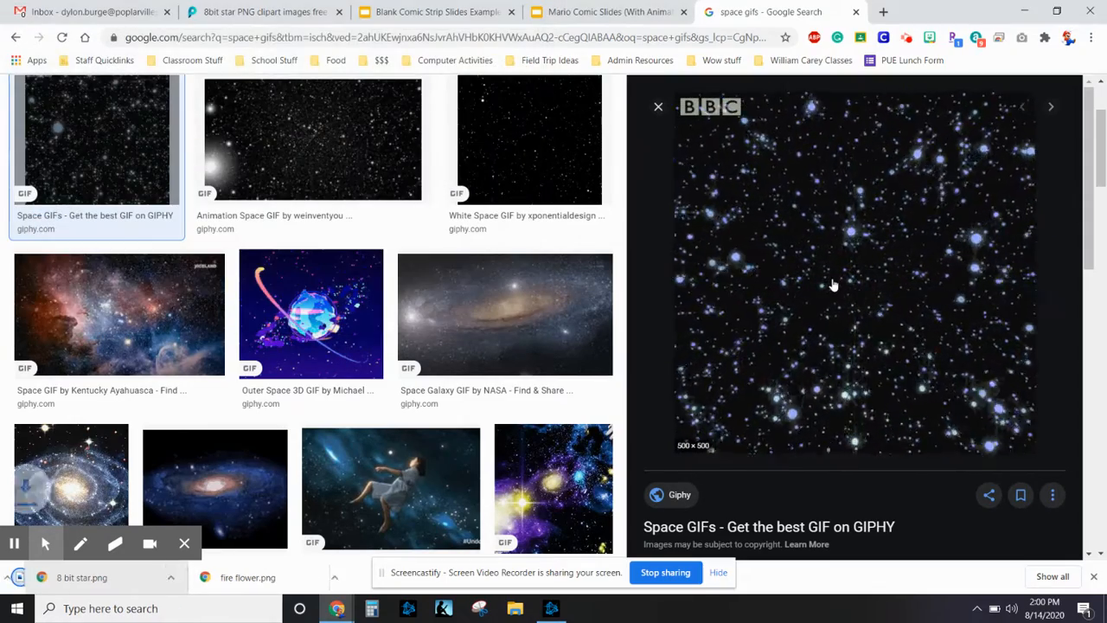
pyautogui.click(390, 9)
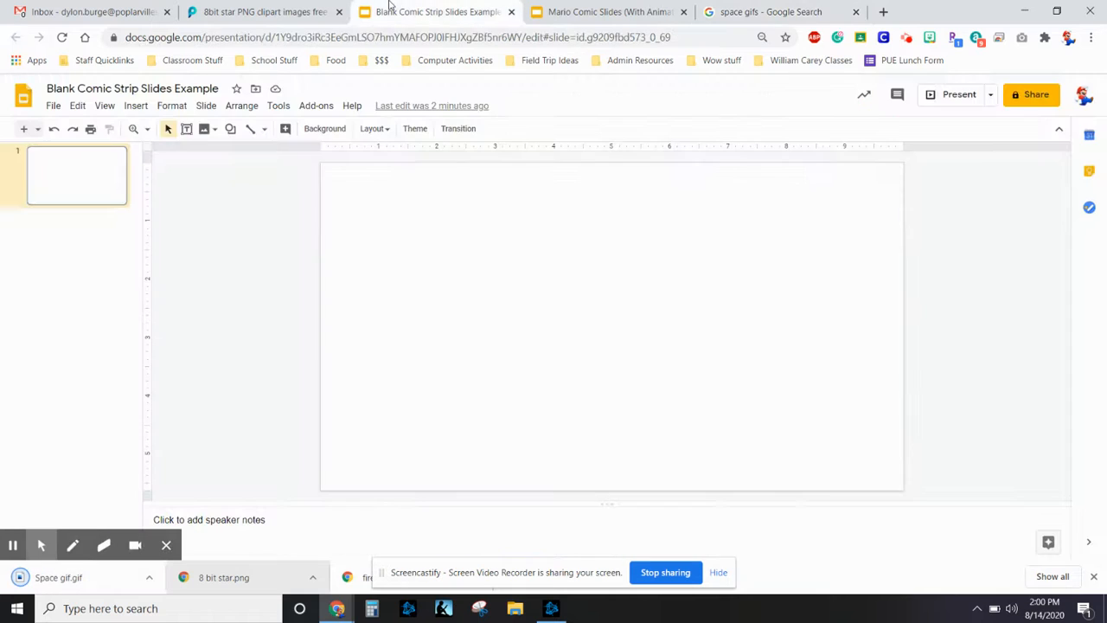
# - Set Space gif.gif as the slide's background image, add it to the theme, and check it in the new-slide layouts
pyautogui.click(325, 128)
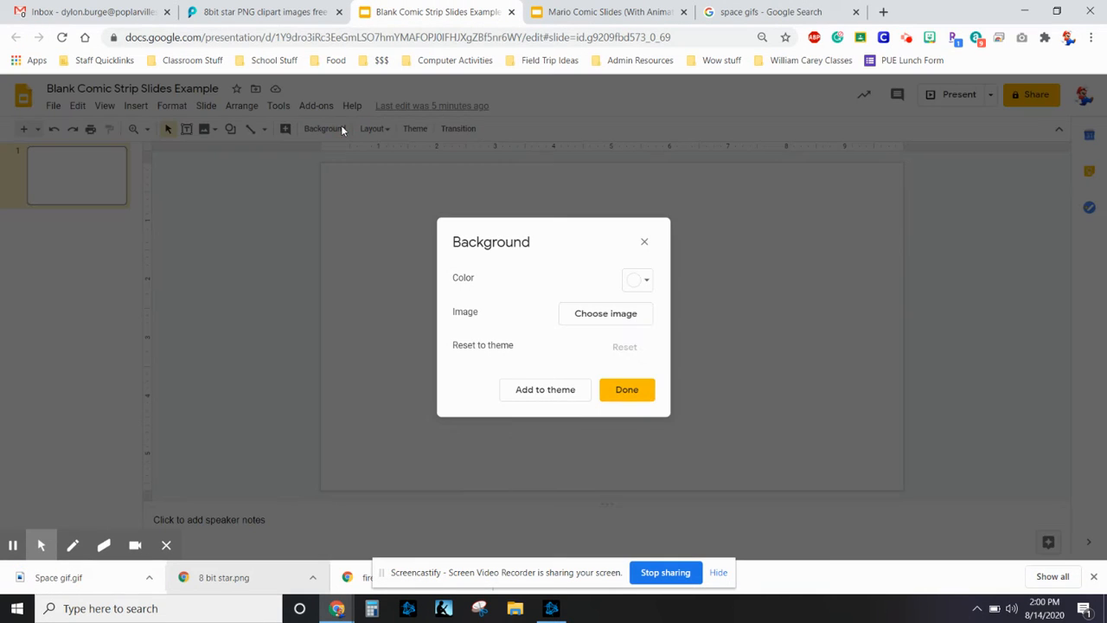
pyautogui.click(609, 319)
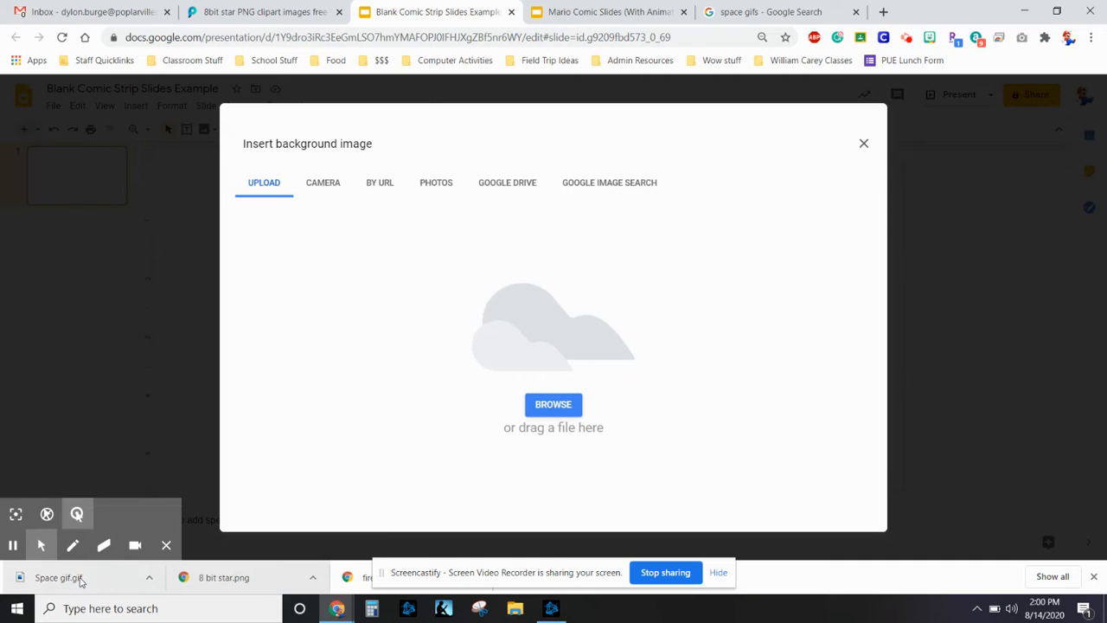
pyautogui.moveTo(58, 577); pyautogui.dragTo(489, 377)
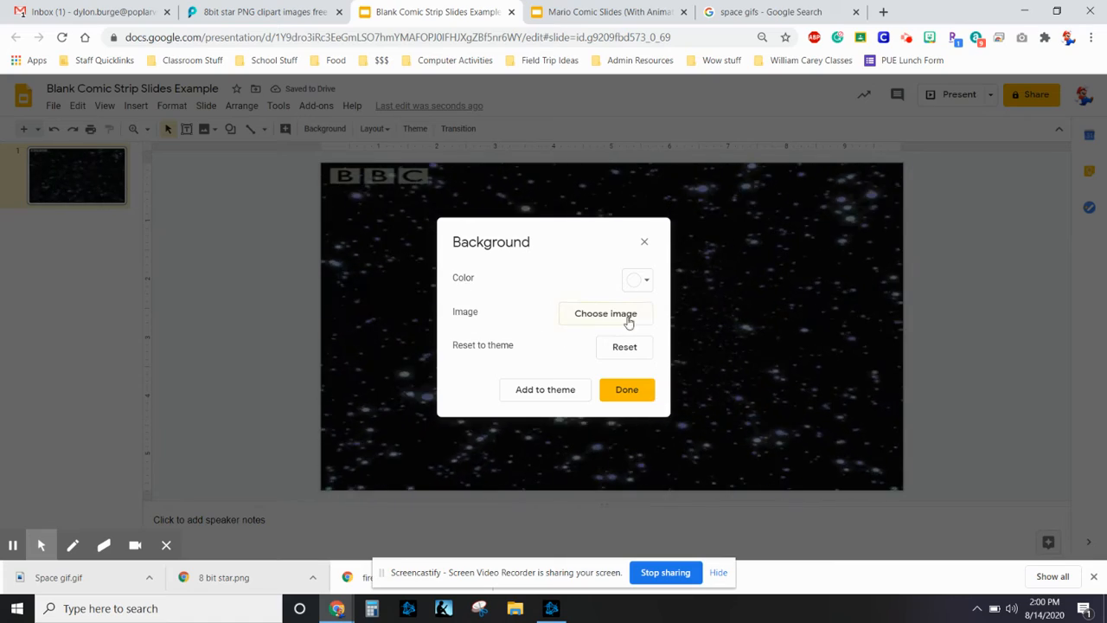
pyautogui.click(554, 389)
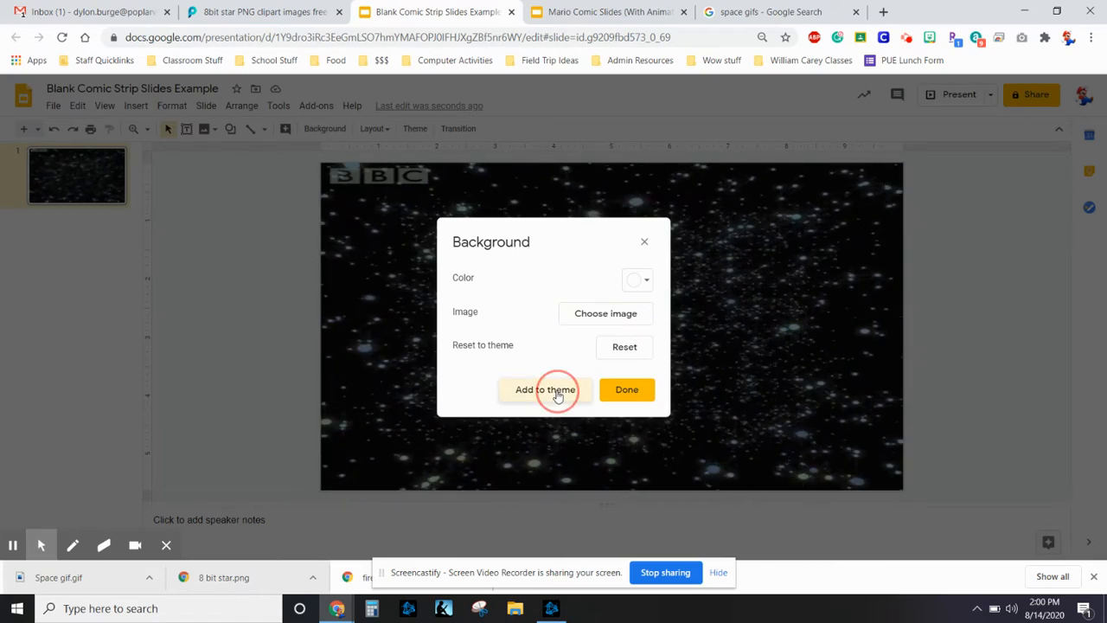
pyautogui.click(630, 392)
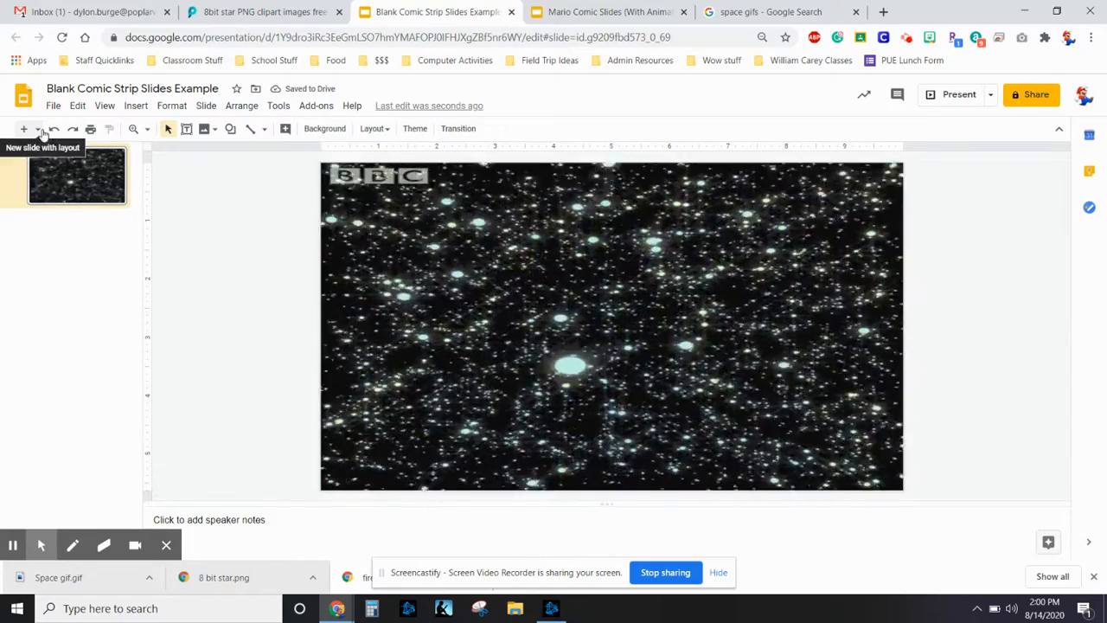
pyautogui.click(37, 128)
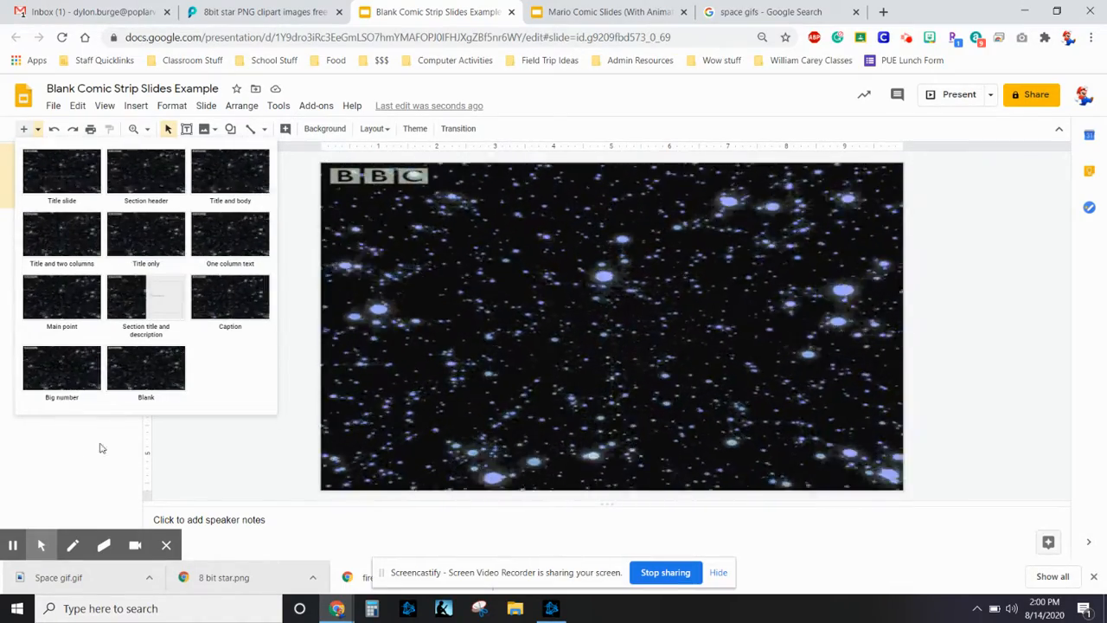
pyautogui.click(99, 447)
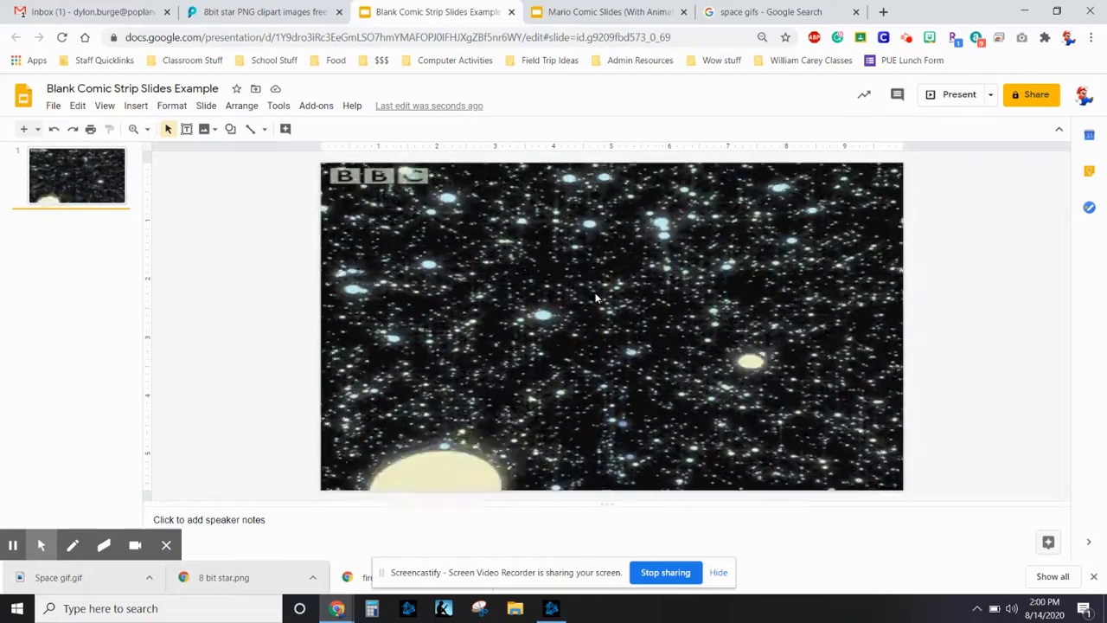
# - Return to the Google image results for "space gifs" and highlight the search text
pyautogui.click(752, 7)
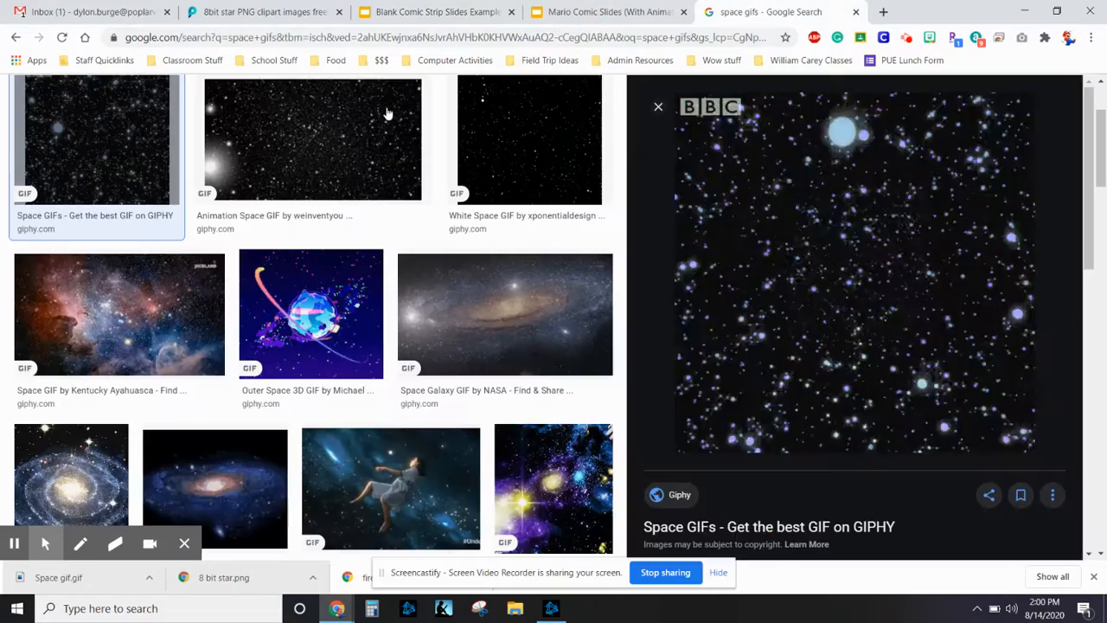
pyautogui.scroll(2, 351, 148)
pyautogui.moveTo(230, 98); pyautogui.dragTo(2, 86)
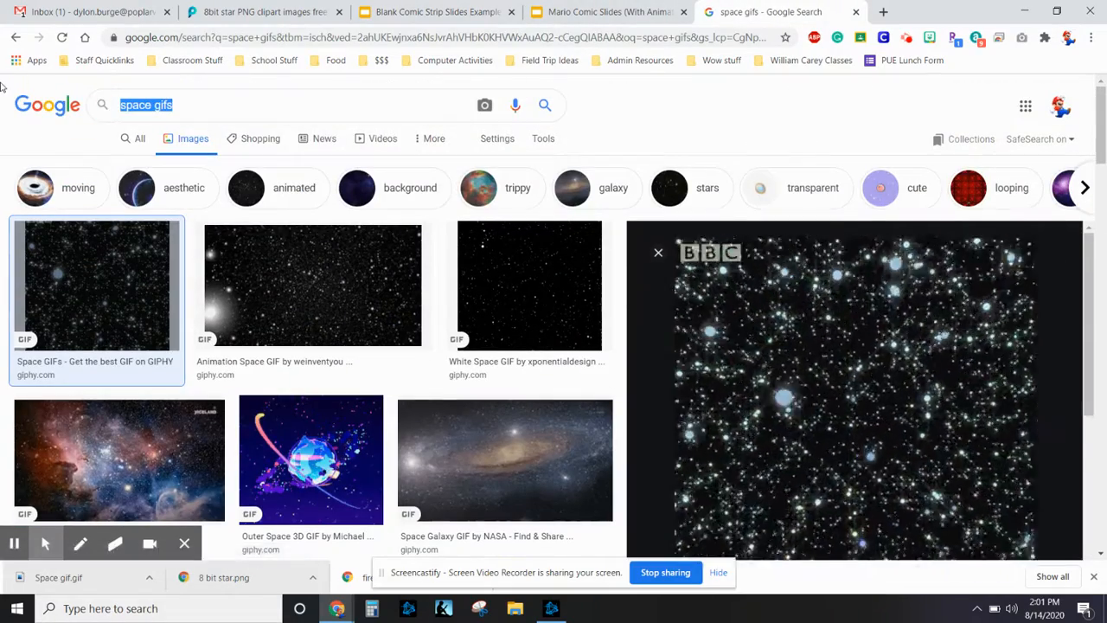
# - Search PNGGuru for "buzz lightyear" and open the 635x1036px Buzz Lightyear art with the blue helmet
pyautogui.click(288, 6)
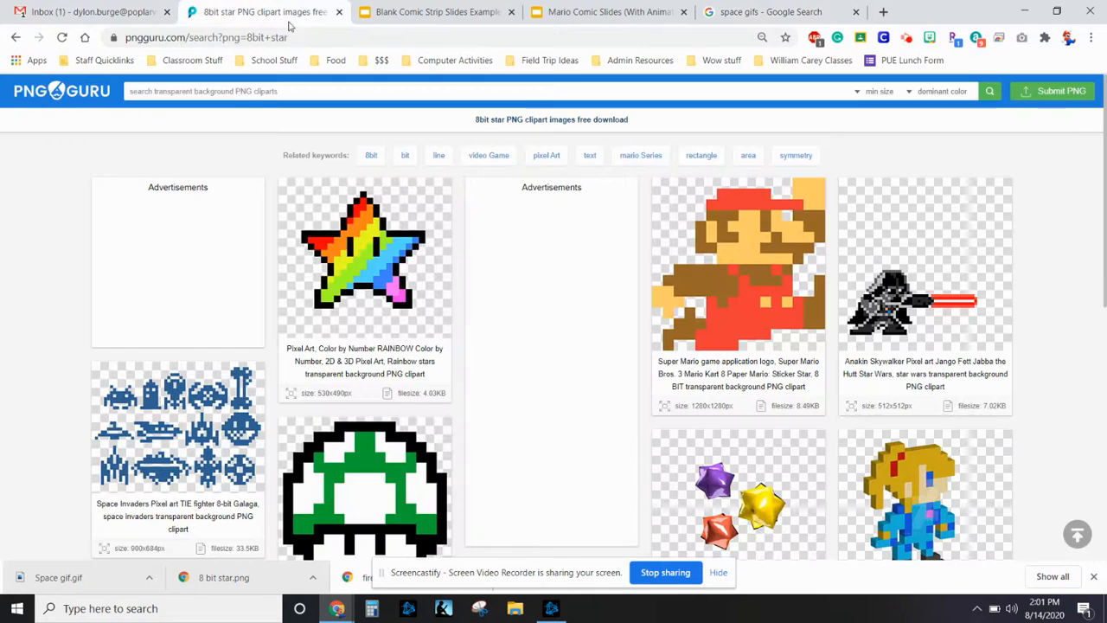
pyautogui.click(271, 92)
pyautogui.write('buzz+lightye')
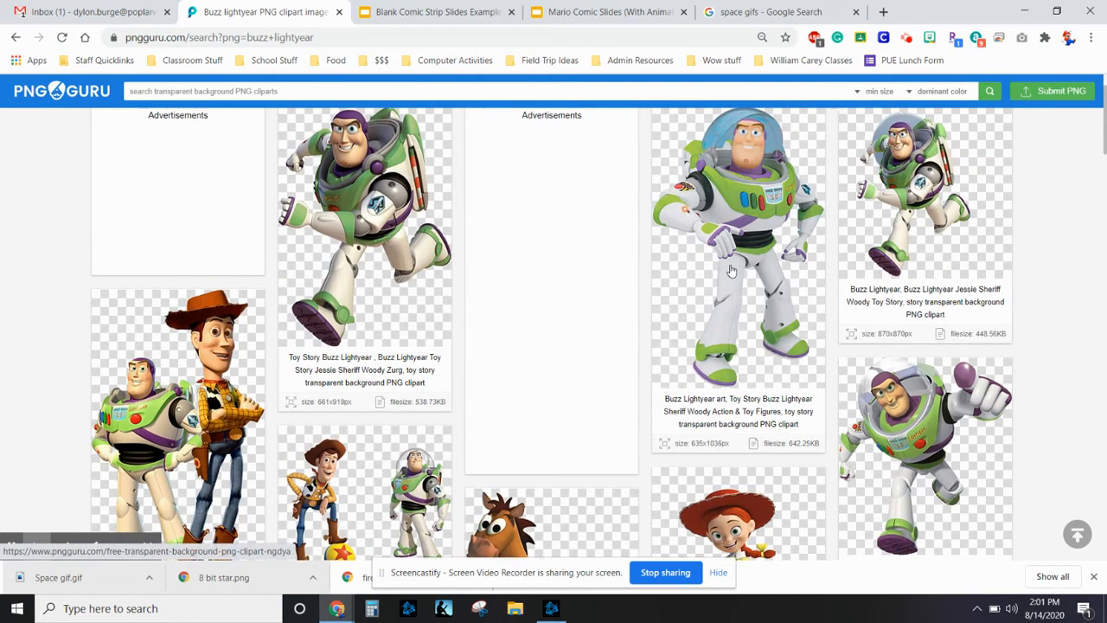
pyautogui.click(730, 271)
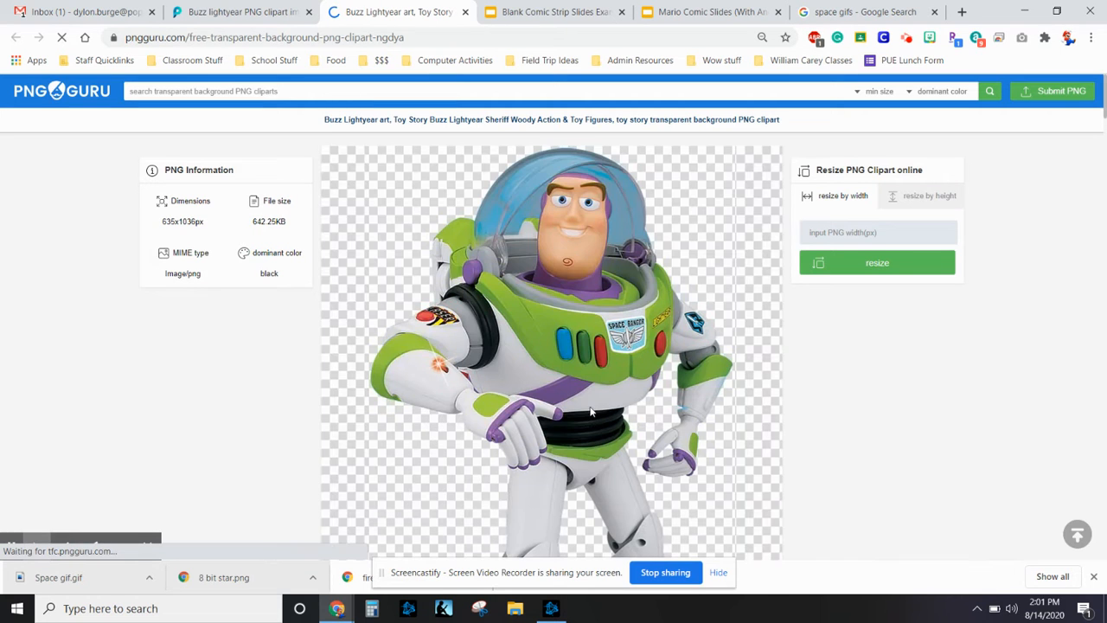
# - Download the Buzz Lightyear clipart to Downloads as "Buzz Light year"
pyautogui.scroll(-5, 585, 431)
pyautogui.click(581, 506)
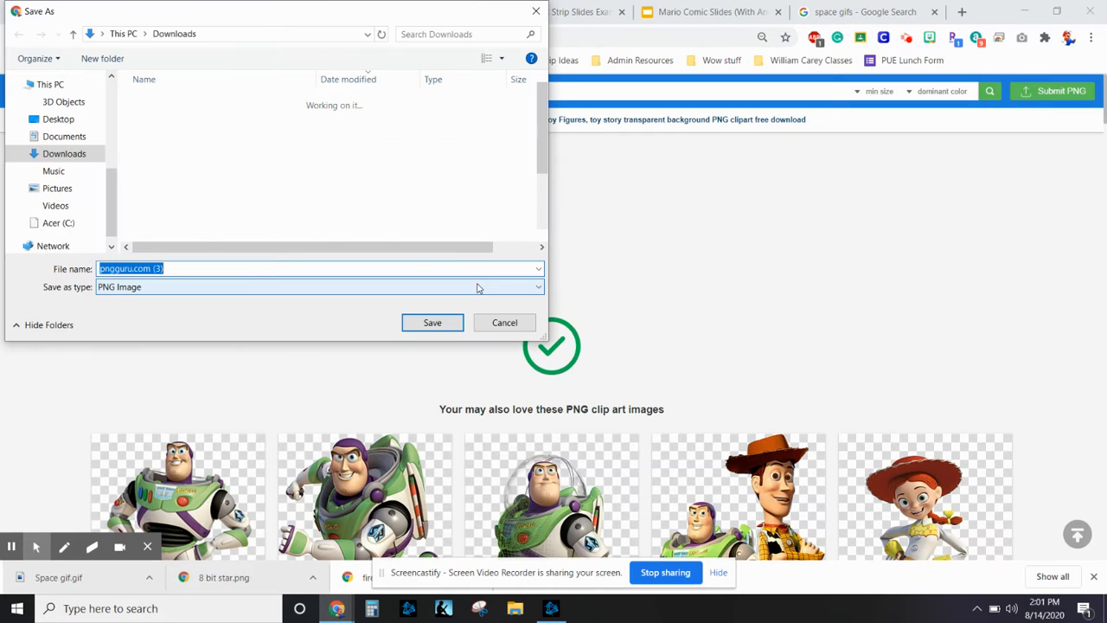
pyautogui.write('Buzz Light year')
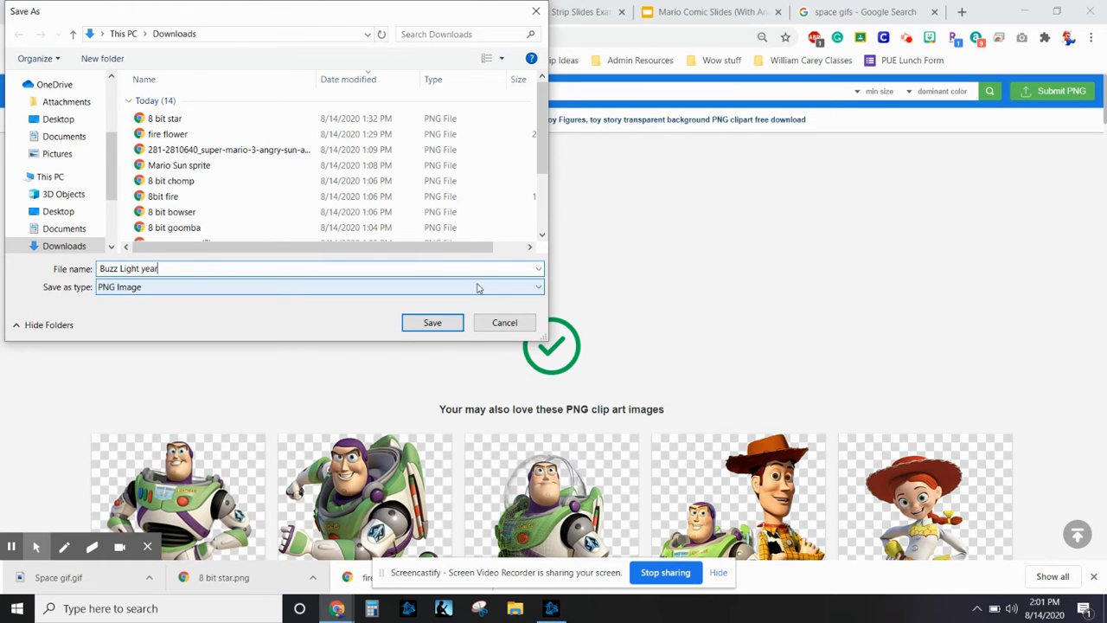
pyautogui.press('Return')
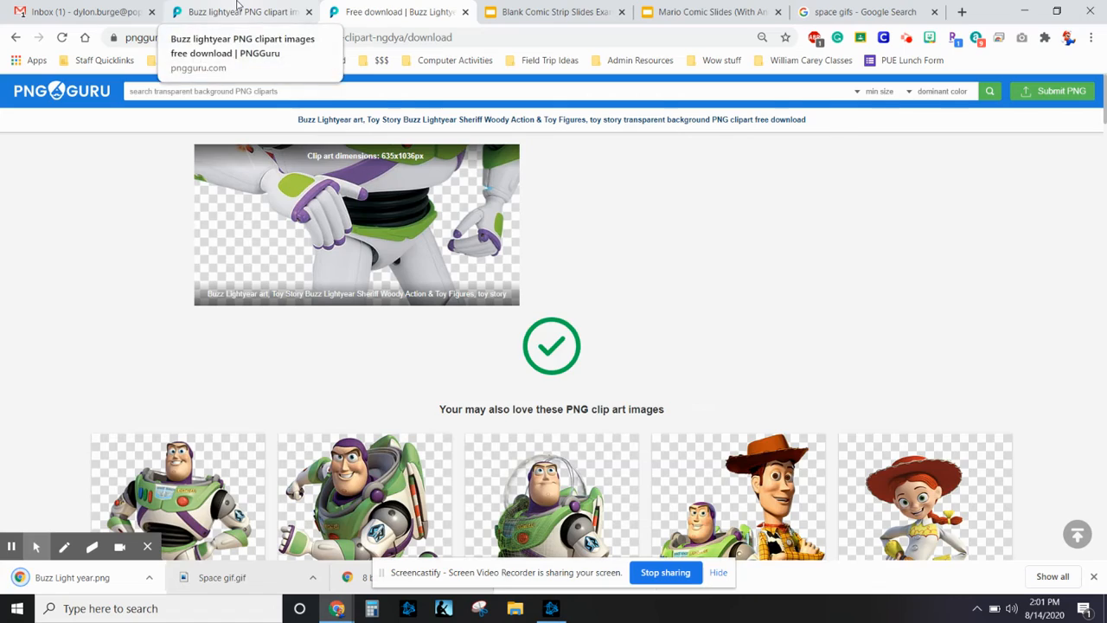
# - Insert Buzz Light year.png into the Blank Comic Strip Slides Example slide and shrink it into the slide's lower-left area
pyautogui.click(271, 9)
pyautogui.click(415, 10)
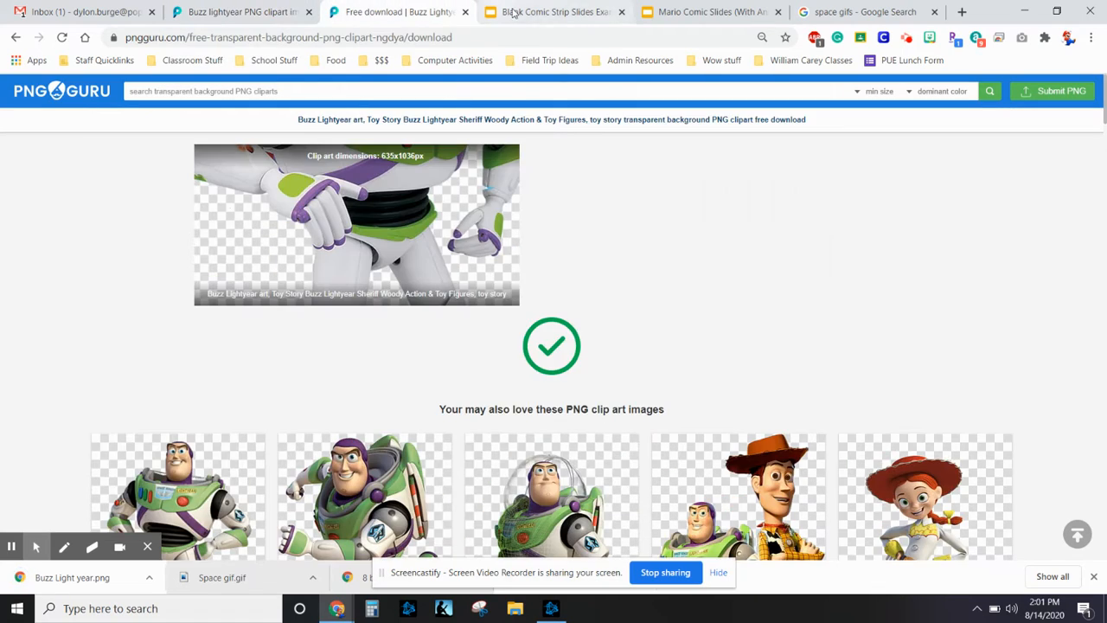
pyautogui.click(525, 10)
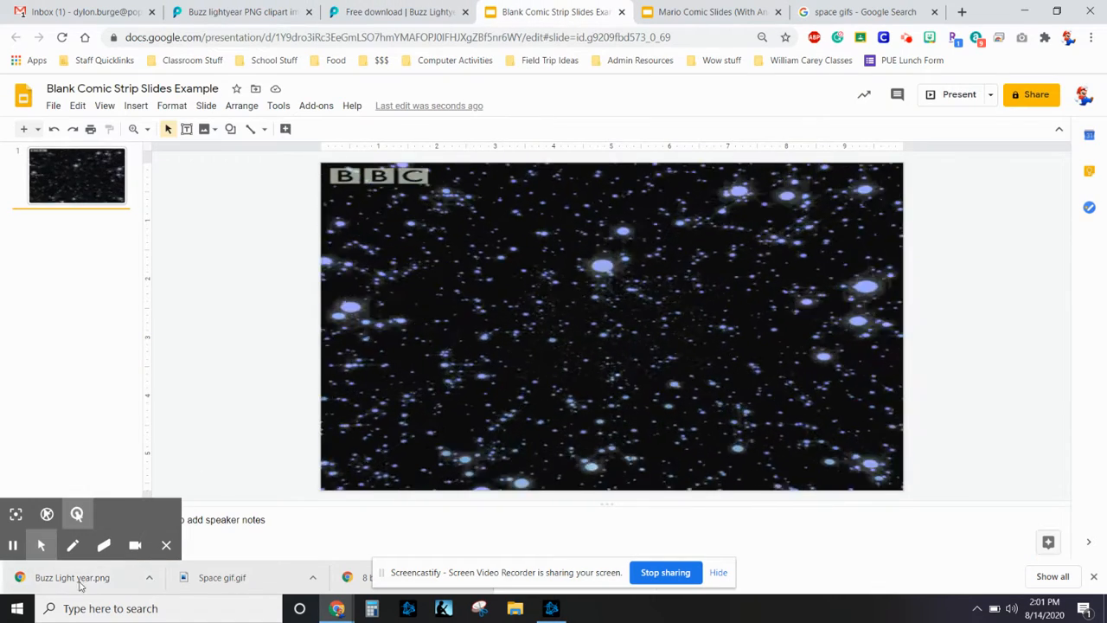
pyautogui.moveTo(69, 577); pyautogui.dragTo(548, 327)
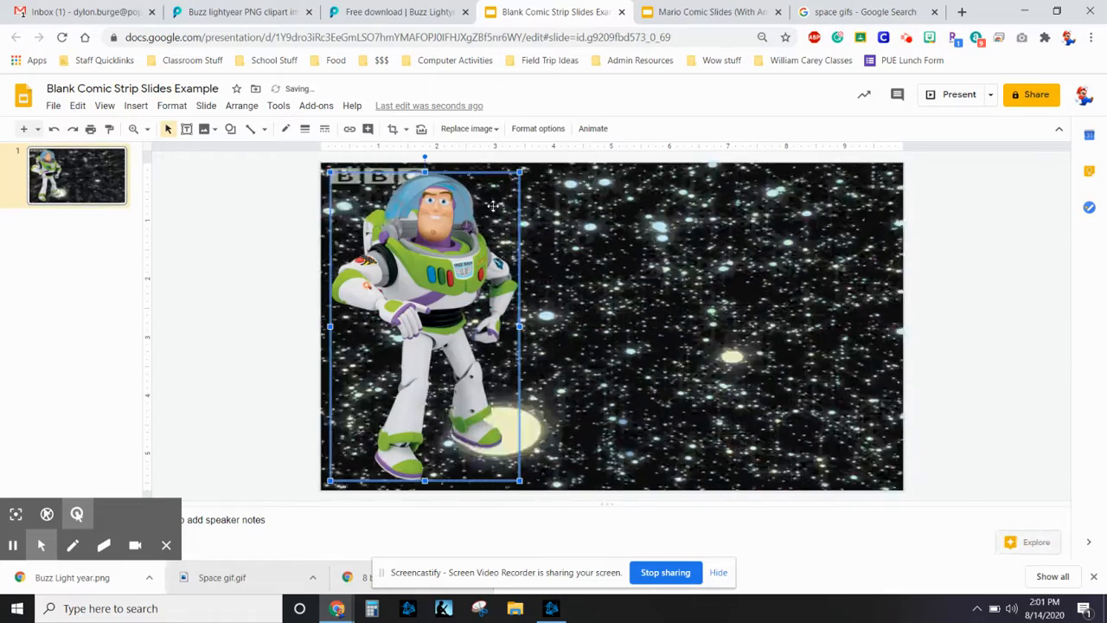
pyautogui.moveTo(520, 173); pyautogui.dragTo(477, 265)
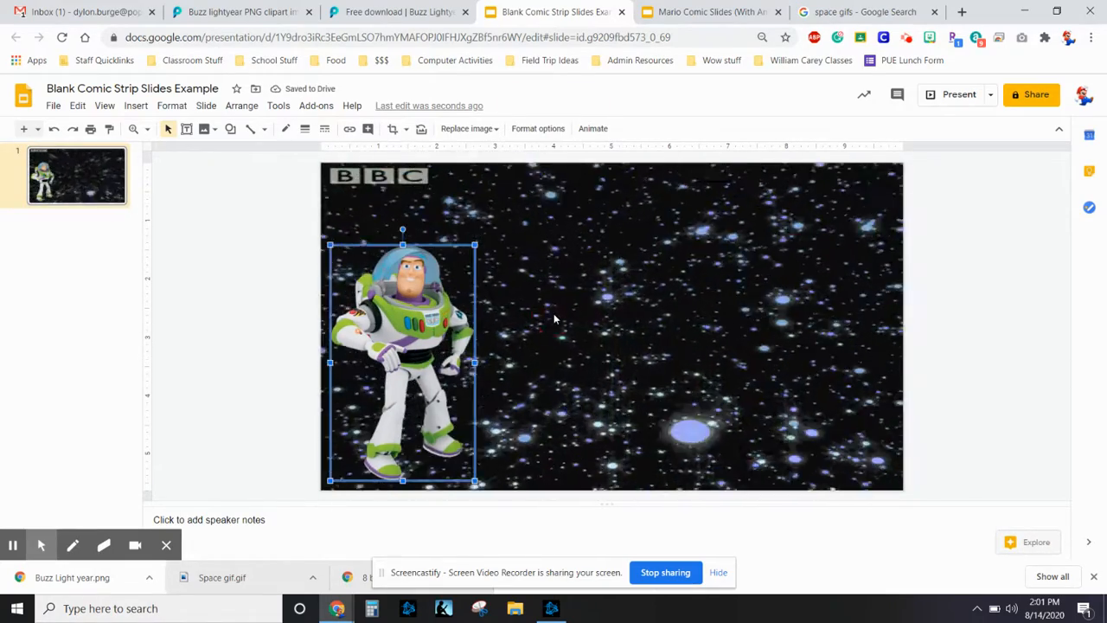
pyautogui.click(555, 317)
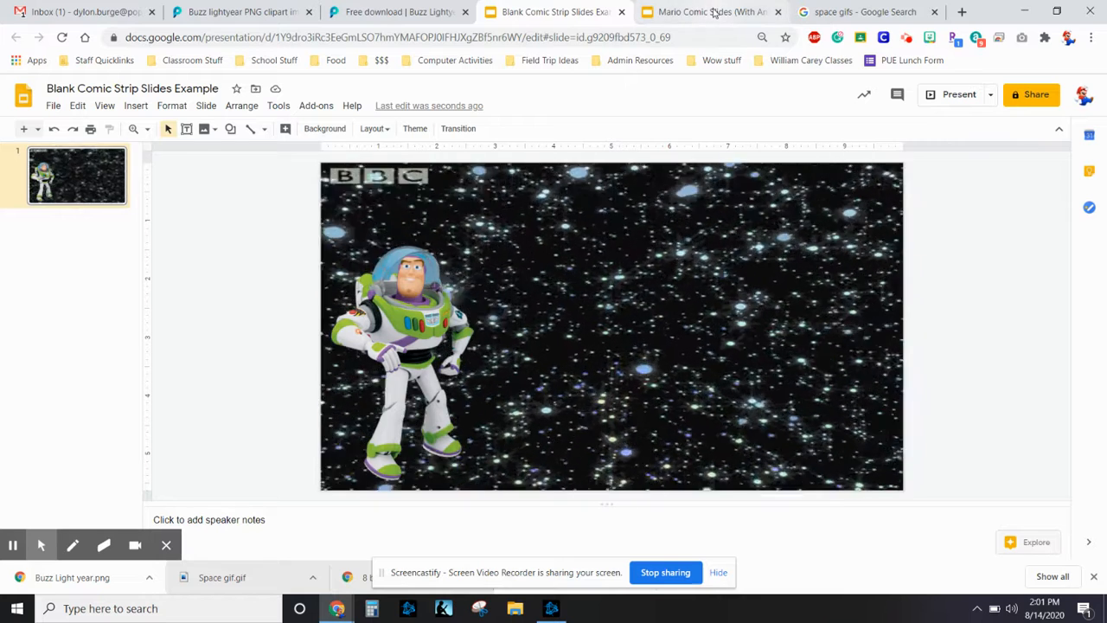
# - Switch to Mario Comic Slides (With Animations) and add a Fade in (On click) animation to slide 2's leftmost goomba
pyautogui.click(713, 13)
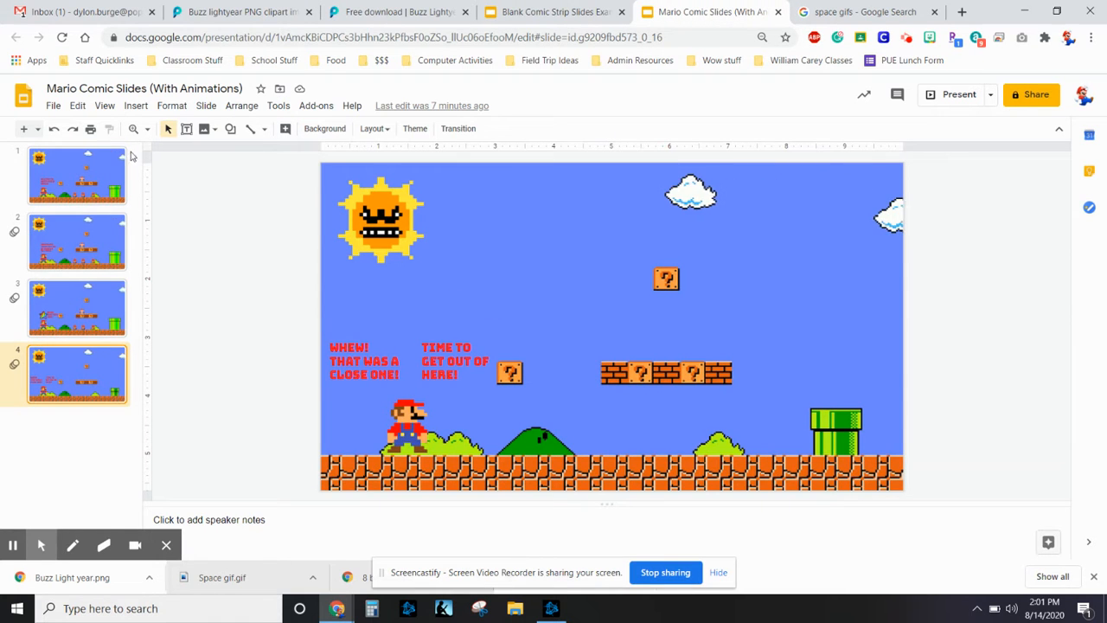
pyautogui.click(95, 249)
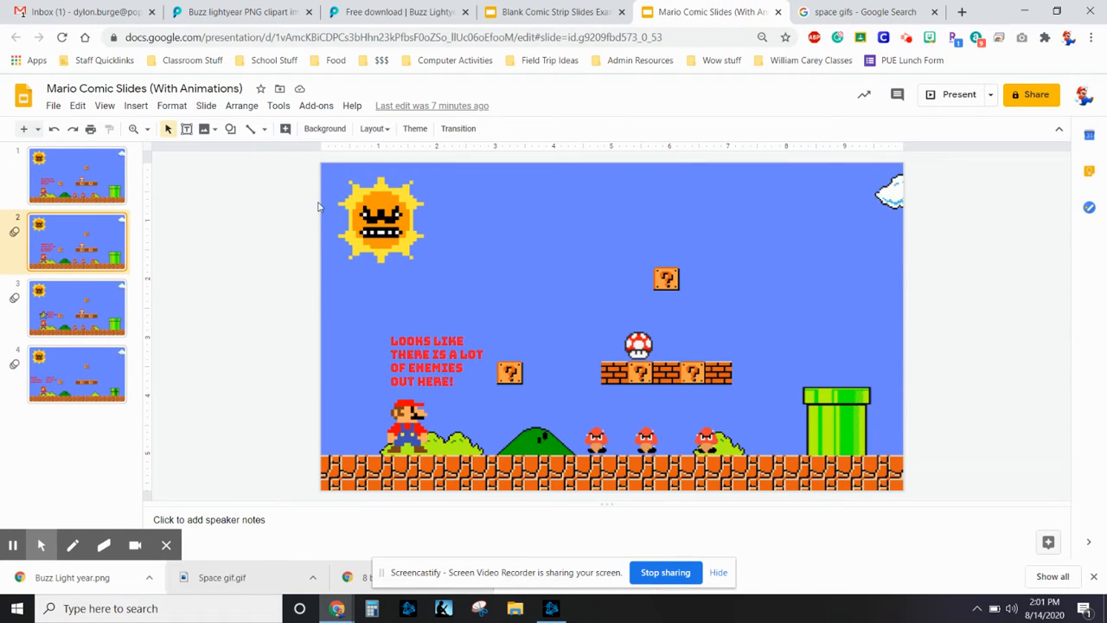
pyautogui.rightClick(597, 439)
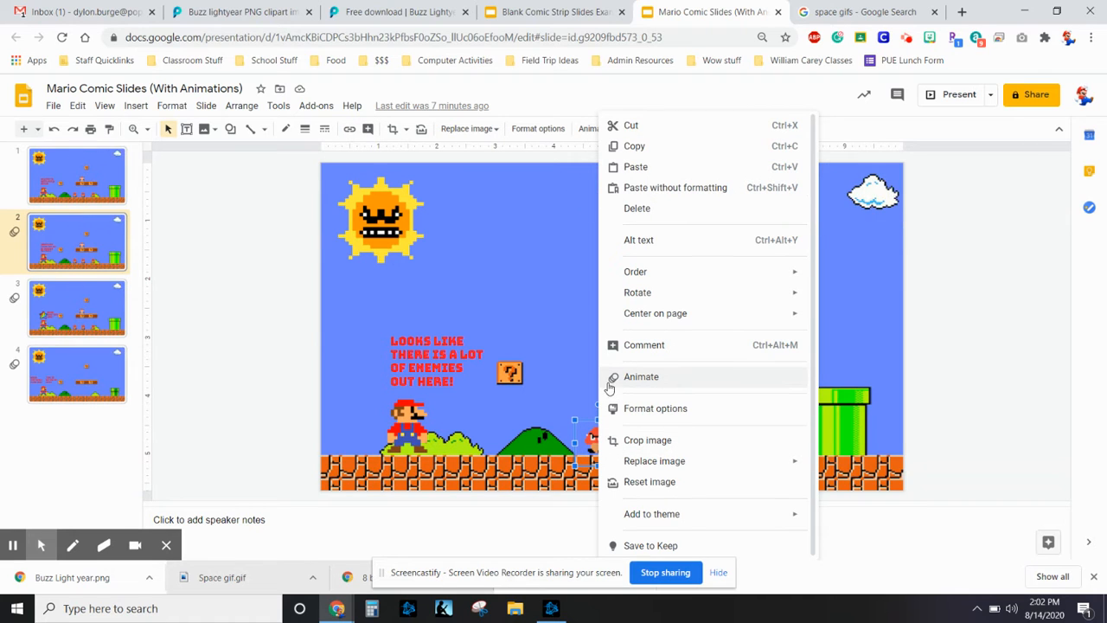
pyautogui.click(653, 382)
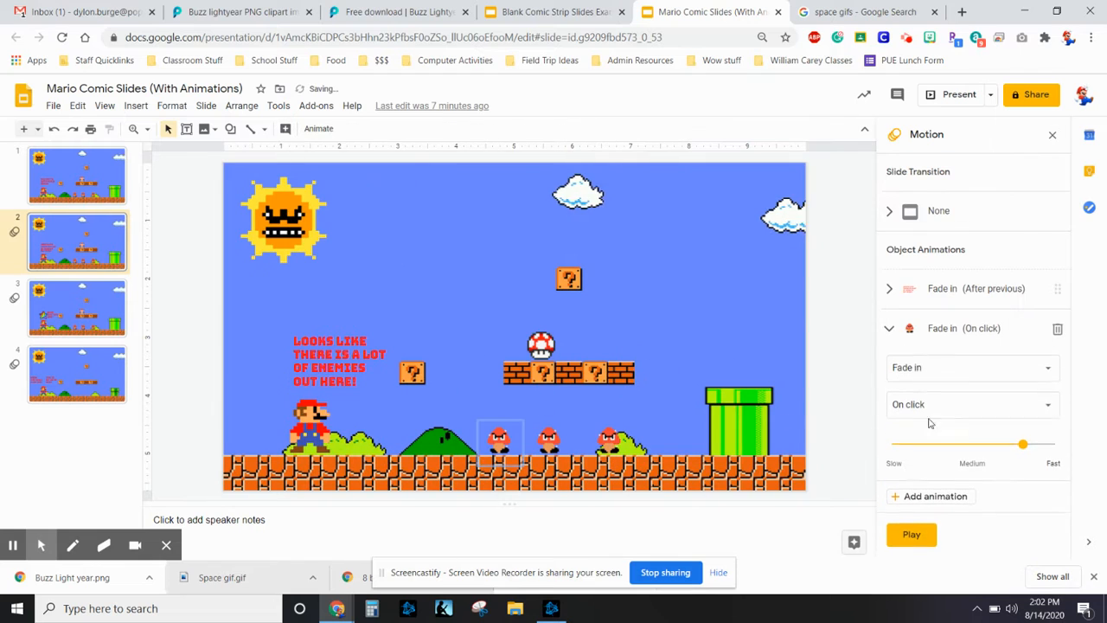
# - Review the goomba animation's effect and start options, keep Fade in and On click, and slow it slightly
pyautogui.click(950, 379)
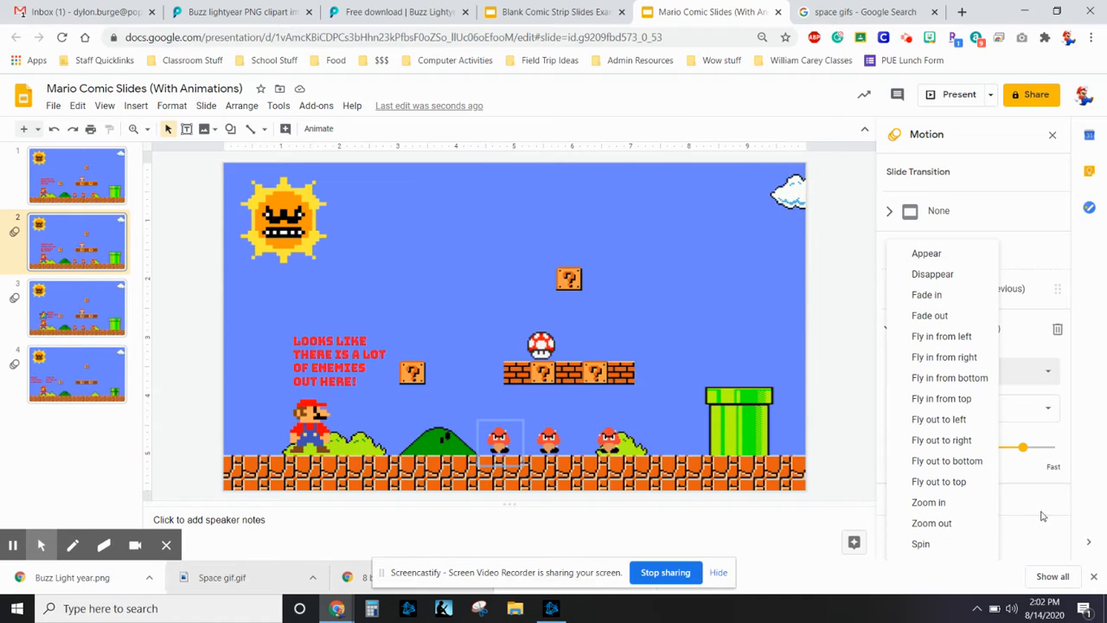
pyautogui.click(1040, 410)
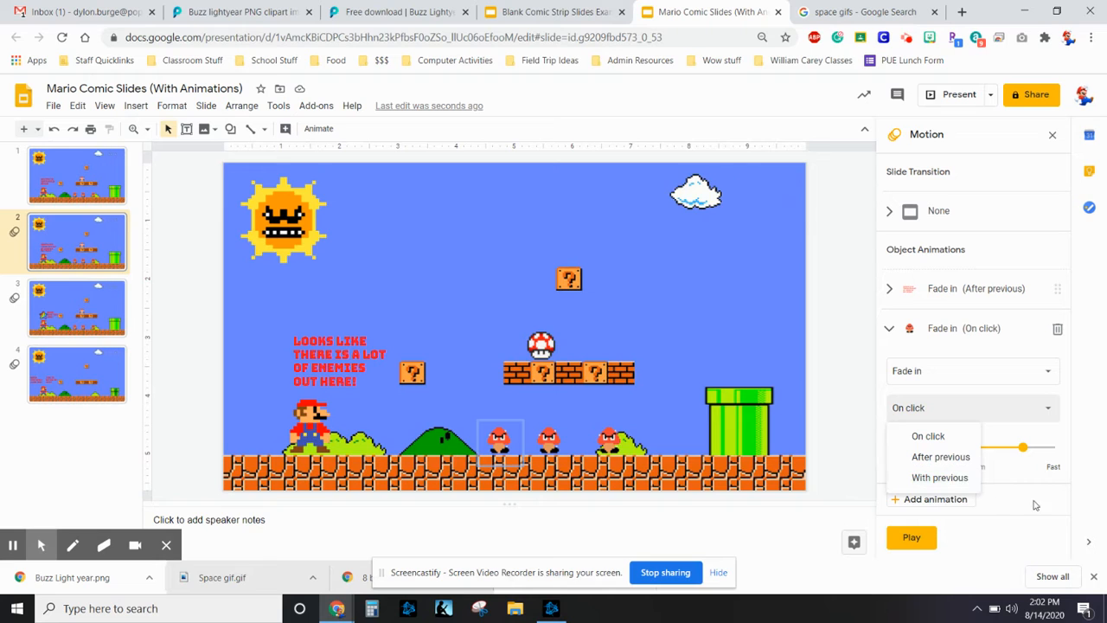
pyautogui.click(1025, 450)
pyautogui.moveTo(1024, 450)
pyautogui.mouseDown()
pyautogui.moveTo(997, 450)
pyautogui.moveTo(1012, 449)
pyautogui.mouseUp()
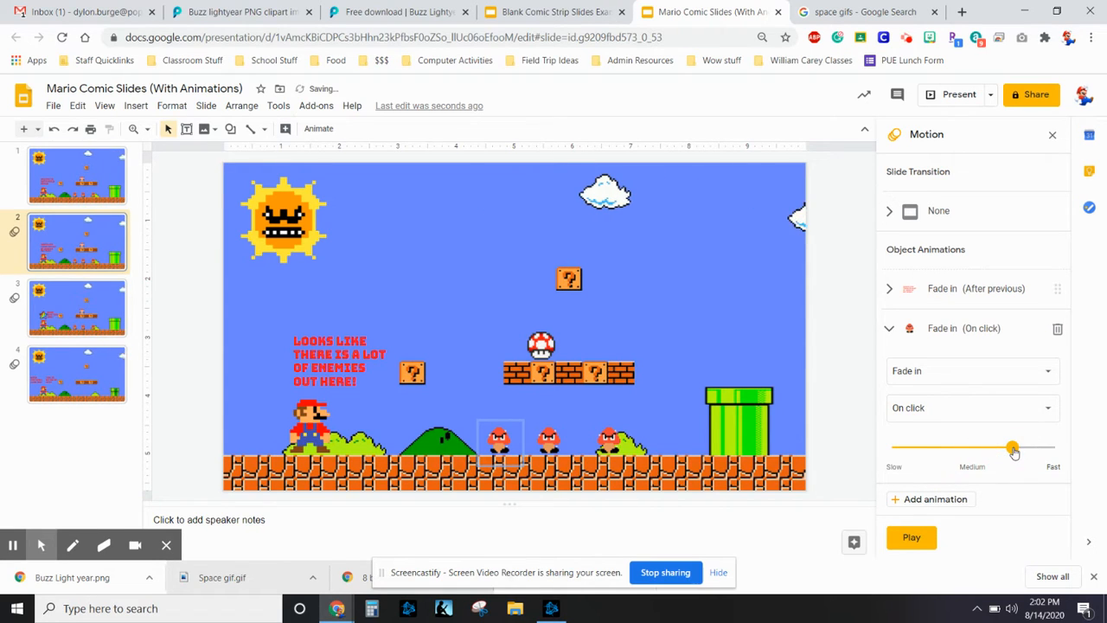
# - On slide 4, set Mario's Fly out to right animation to 0.1 seconds and preview the slide's animations
pyautogui.click(78, 374)
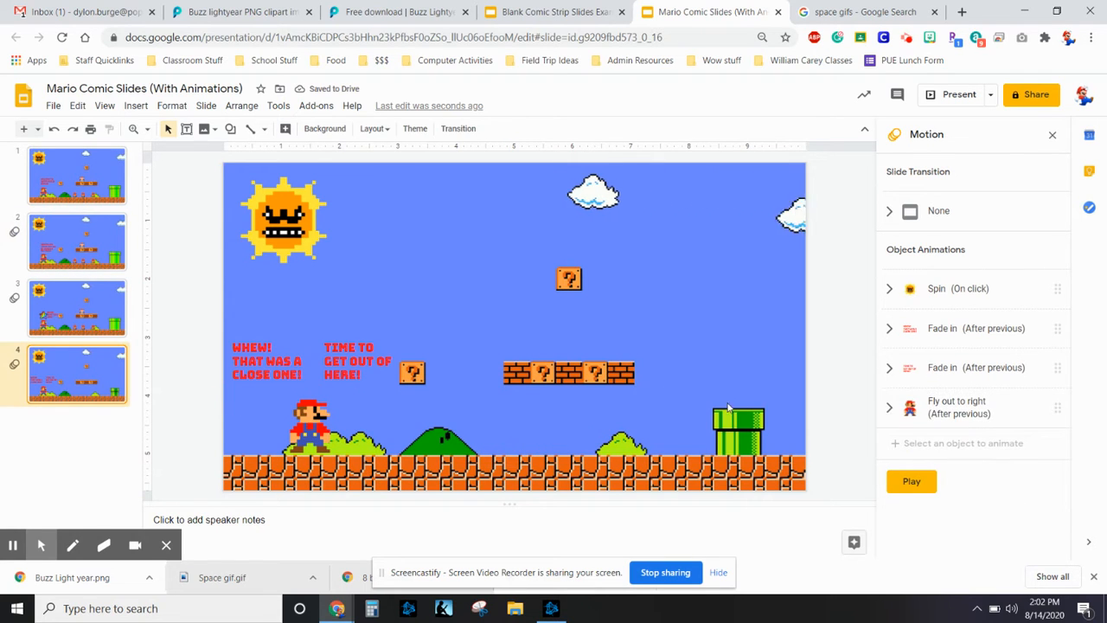
pyautogui.click(951, 407)
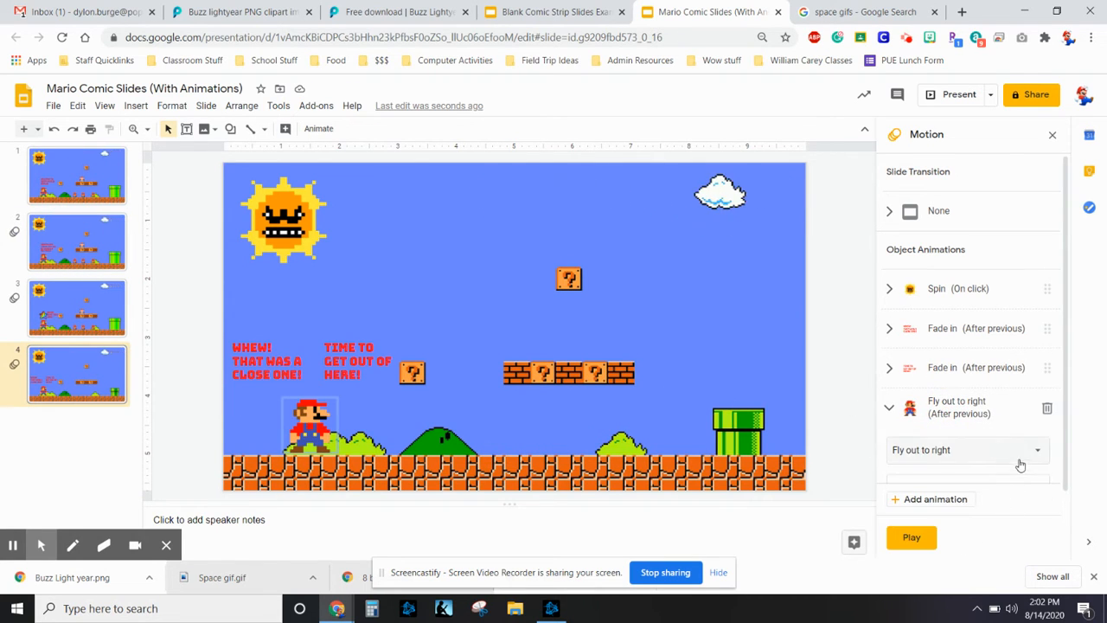
pyautogui.scroll(-1, 1021, 465)
pyautogui.moveTo(1021, 447); pyautogui.dragTo(1041, 447)
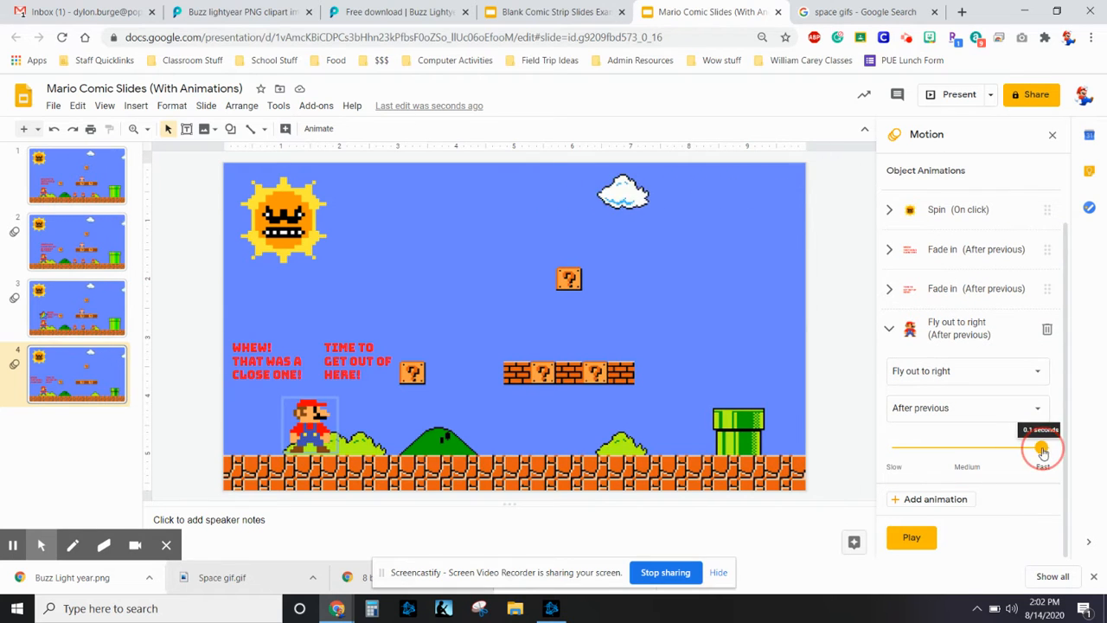
pyautogui.click(907, 537)
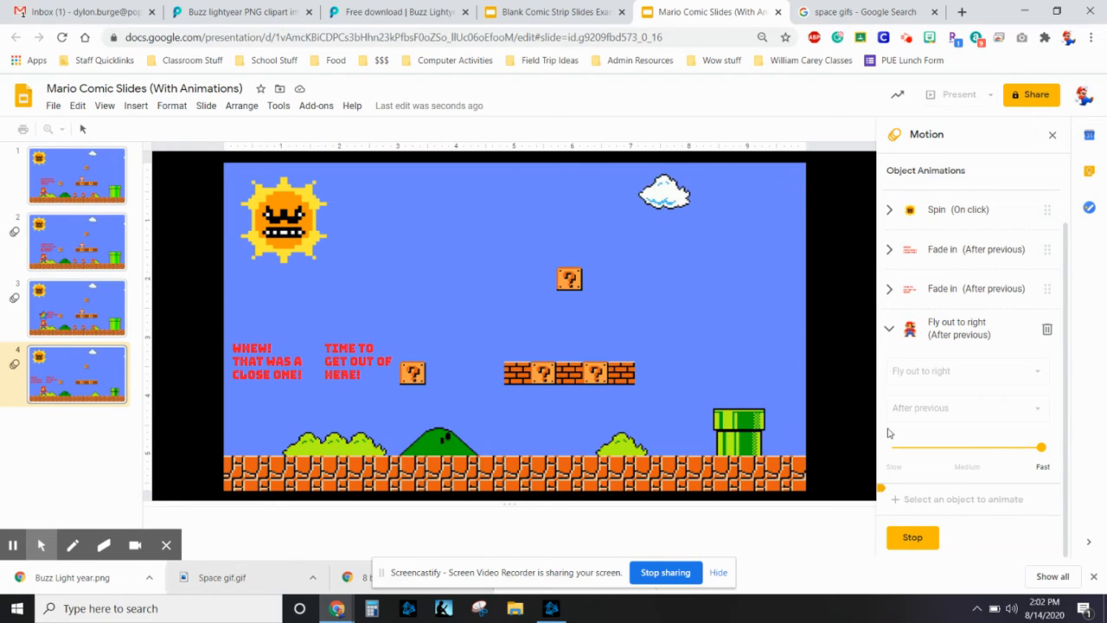
pyautogui.click(929, 538)
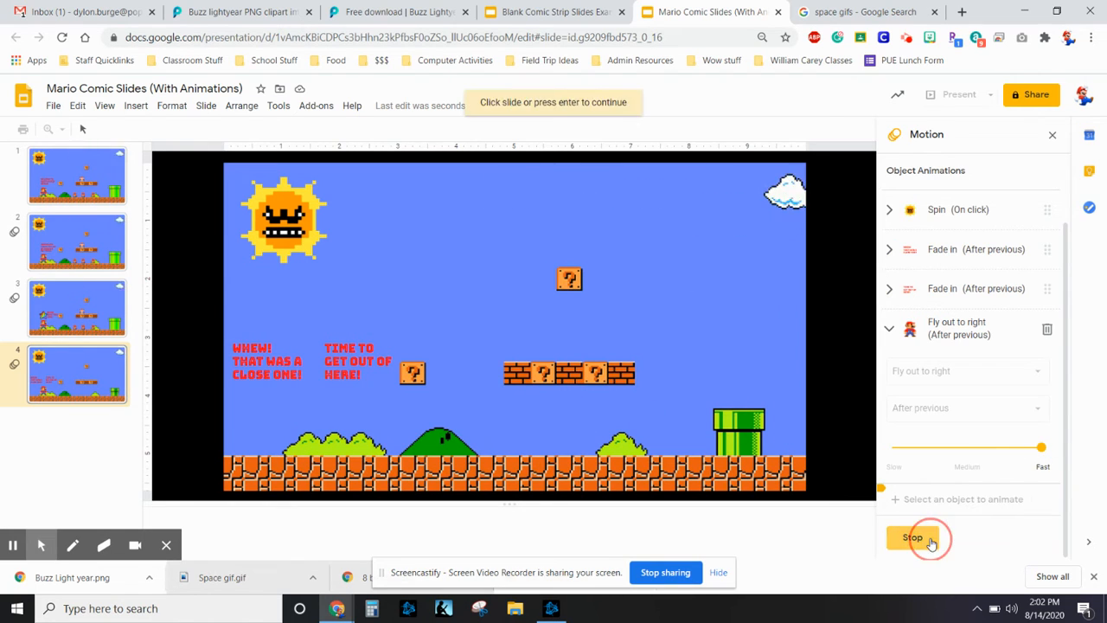
# - Set Mario's Fly out to right animation on slide 4 to 1.5 seconds and preview the slide's animations again
pyautogui.moveTo(1043, 449); pyautogui.dragTo(1001, 451)
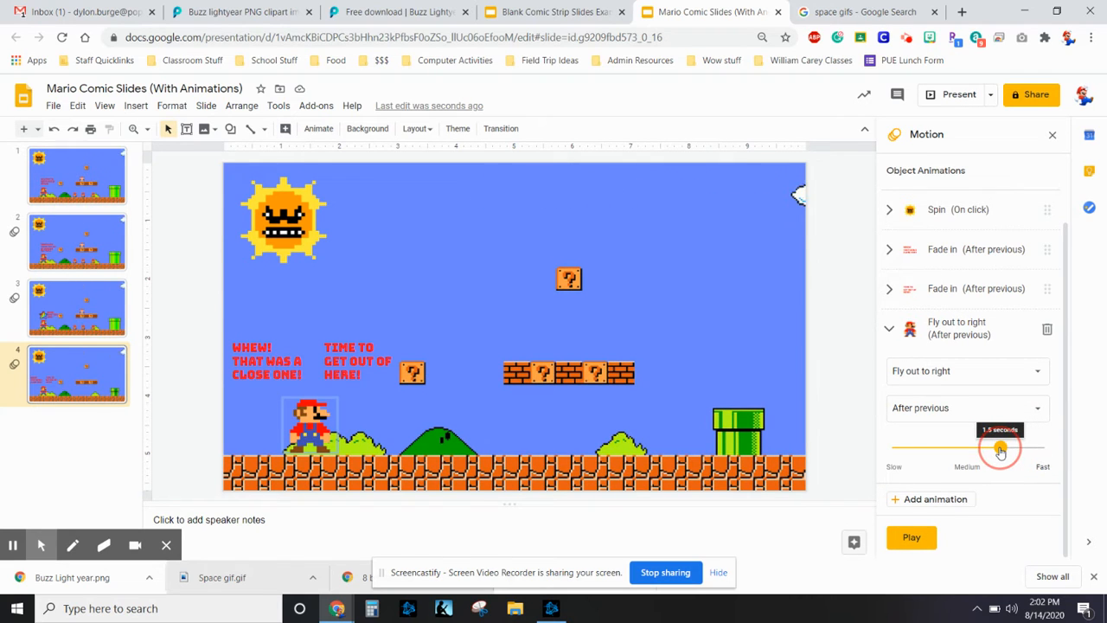
pyautogui.click(912, 538)
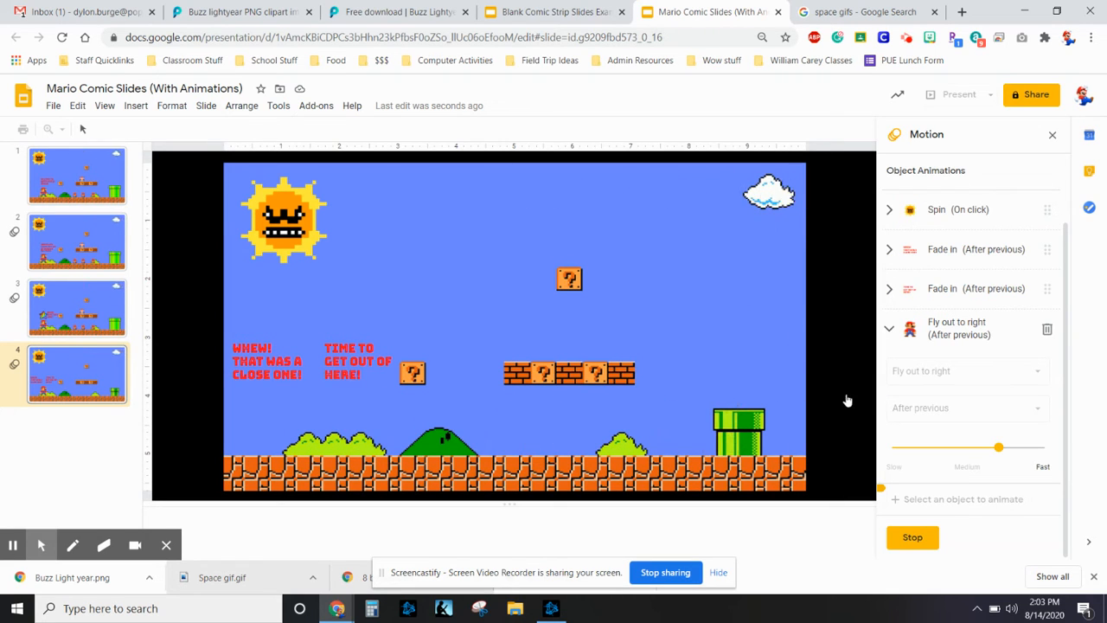
pyautogui.click(916, 536)
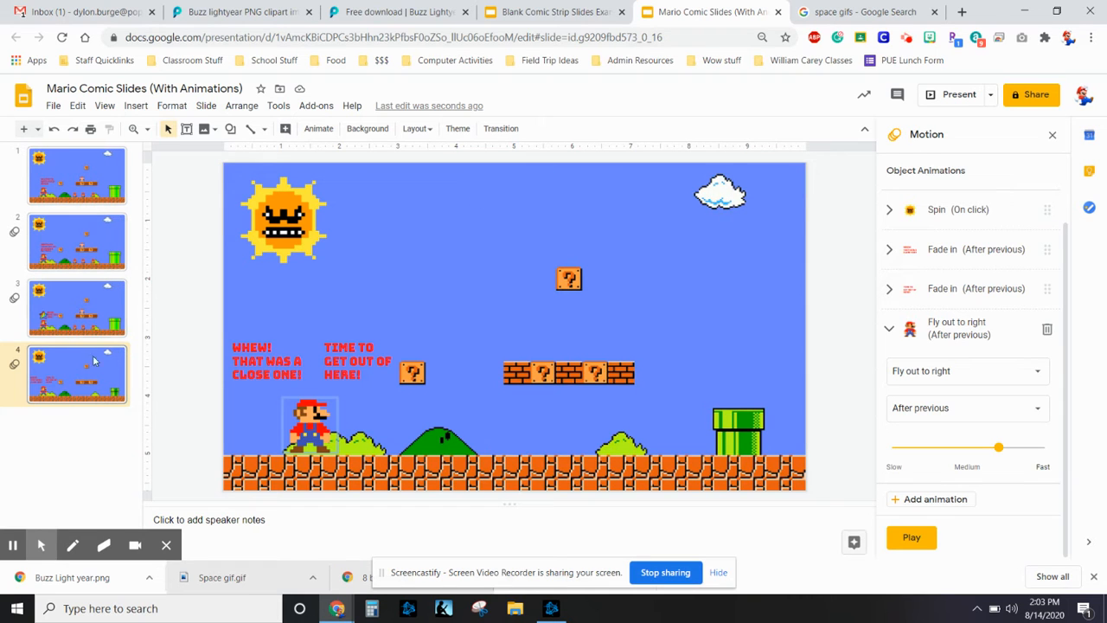
# - Review the full list and order of object animations on slide 3 of the Mario comic
pyautogui.click(87, 299)
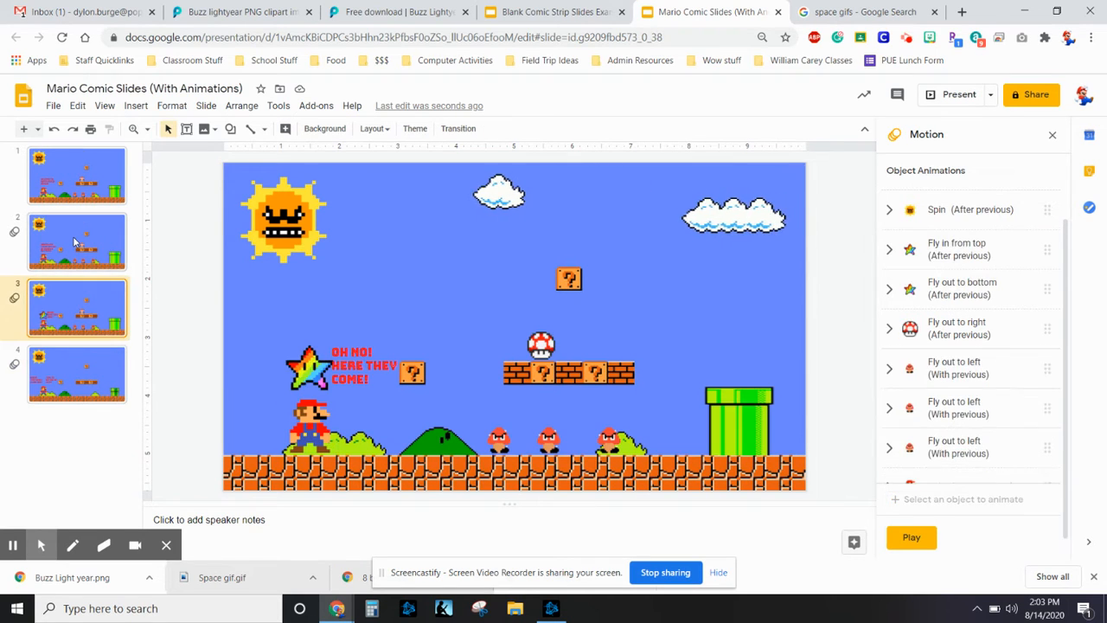
pyautogui.click(76, 244)
pyautogui.click(68, 306)
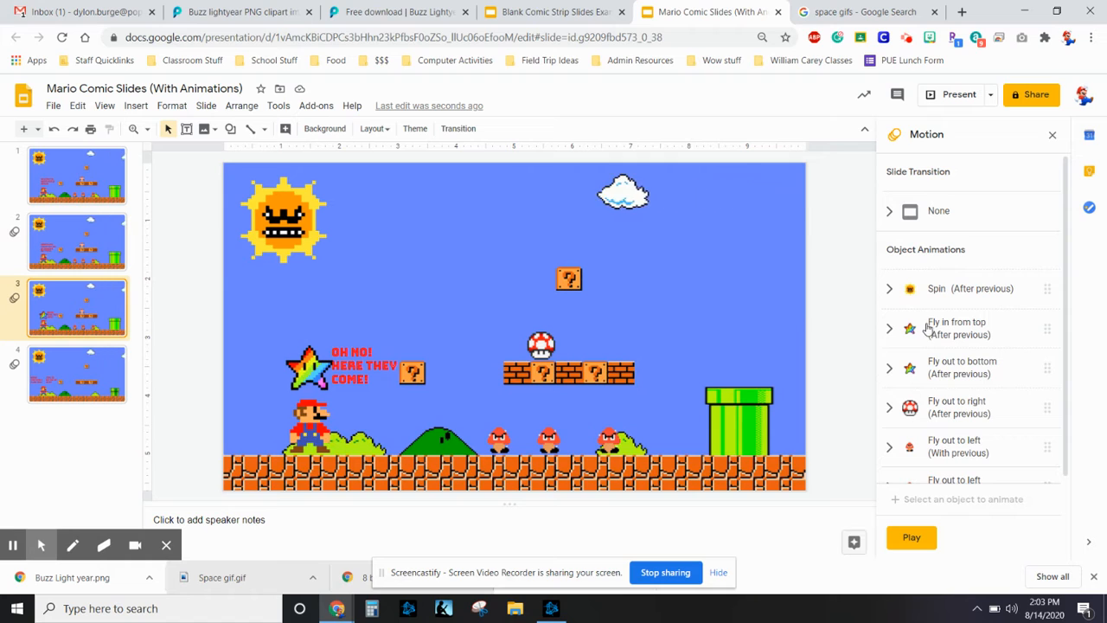
pyautogui.scroll(-2, 925, 294)
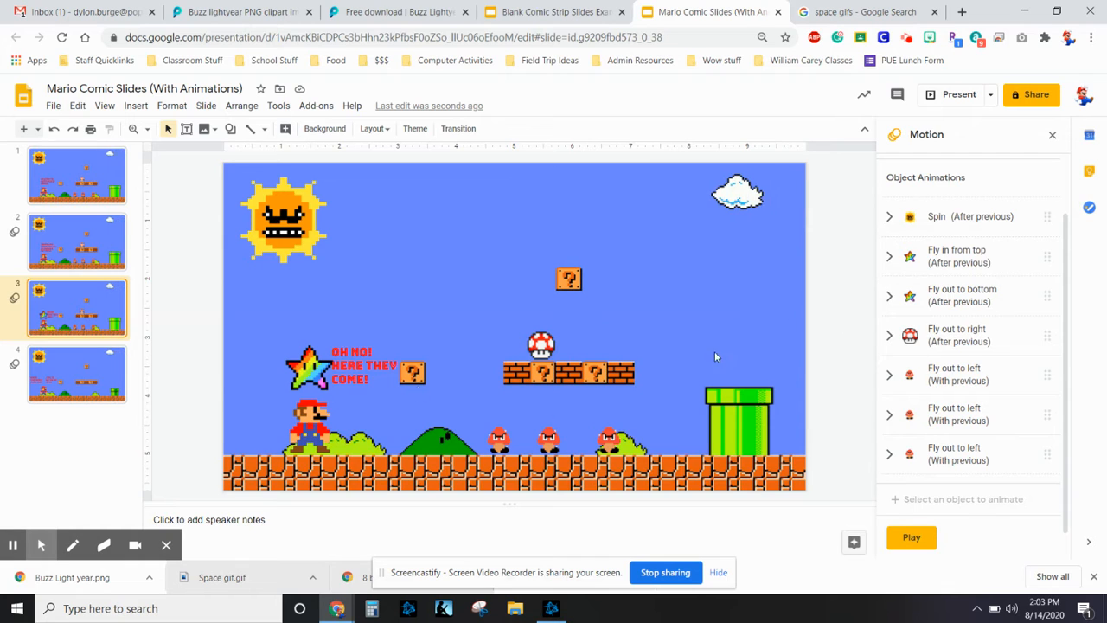
pyautogui.scroll(-1, 952, 363)
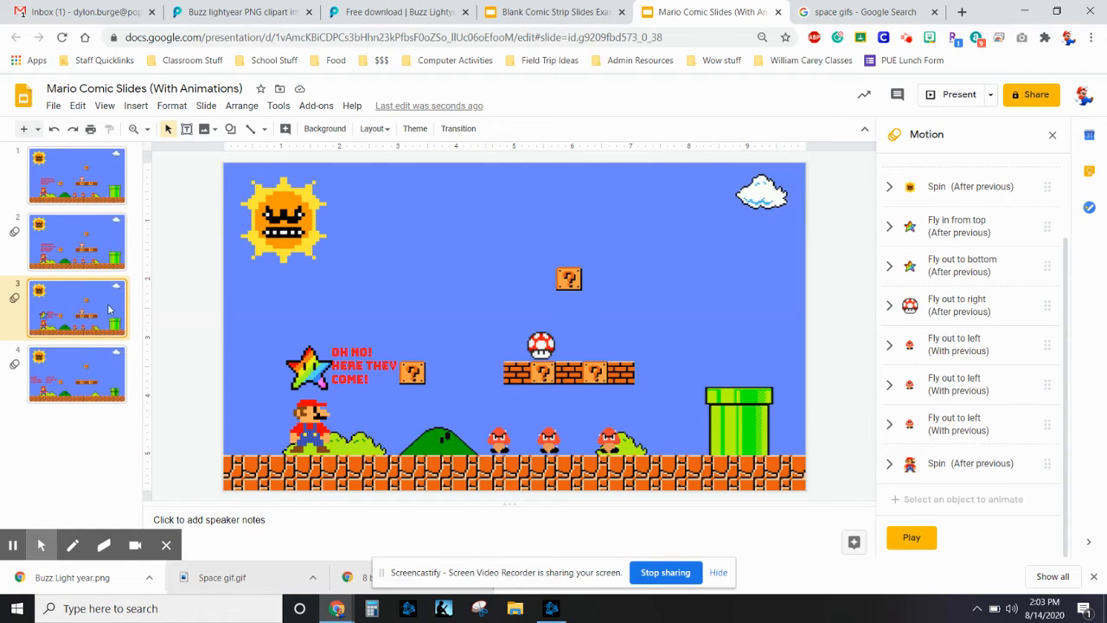
# - On slide 4, inspect the Fade in animation on the "Whew! That was a close one!" speech bubble and select its text
pyautogui.click(91, 372)
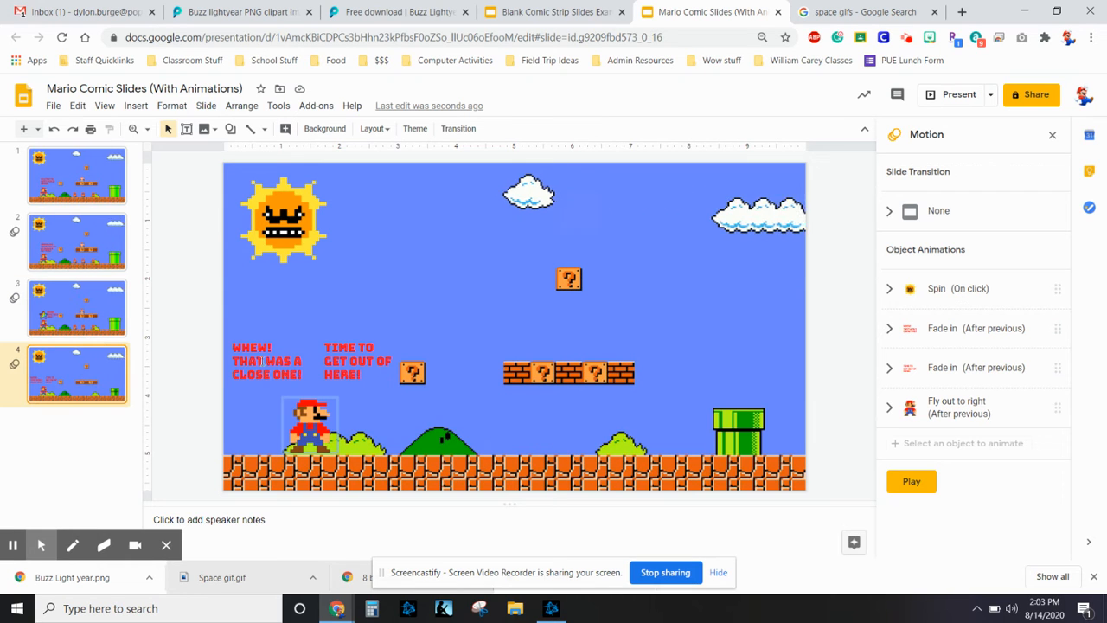
pyautogui.click(969, 331)
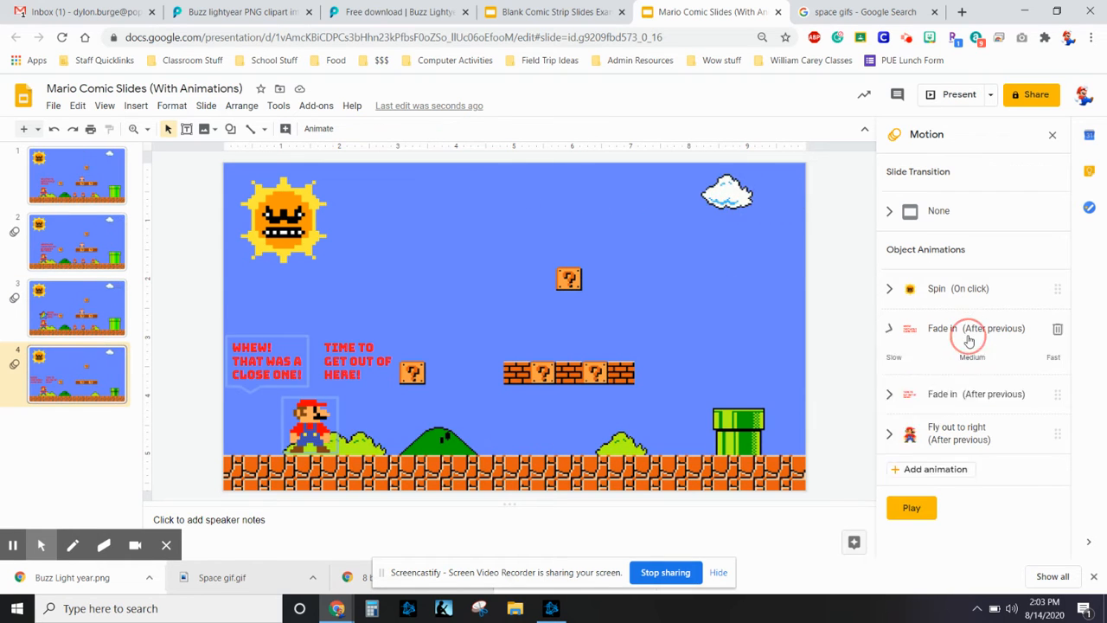
pyautogui.click(310, 321)
pyautogui.click(274, 364)
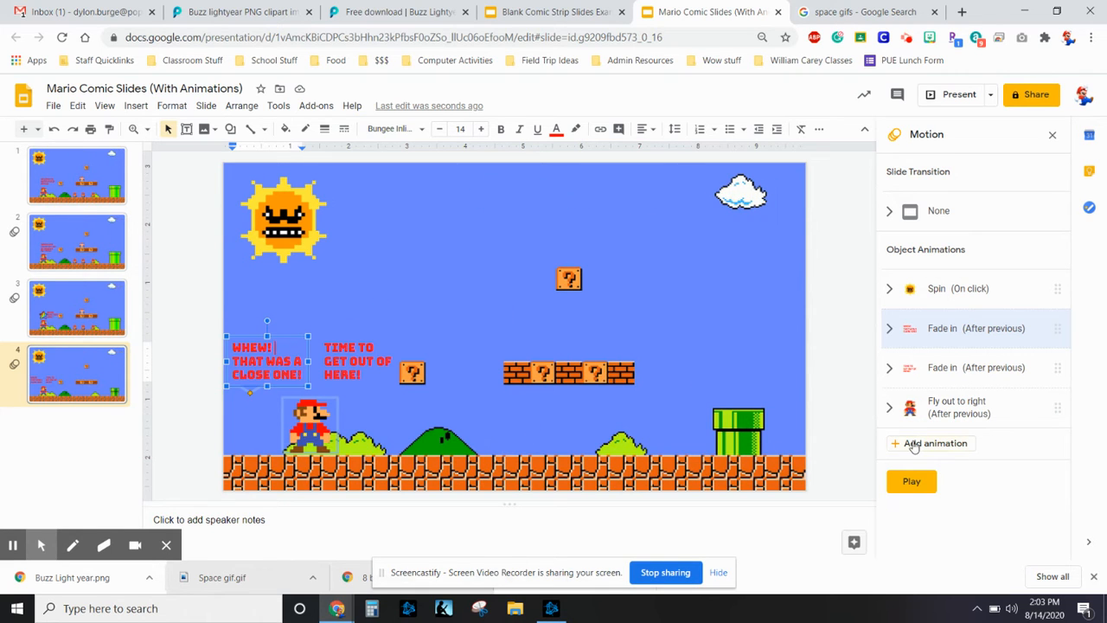
# - Switch to Blank Comic Strip Slides Example and start inserting a callout shape on the Buzz Lightyear slide
pyautogui.click(523, 8)
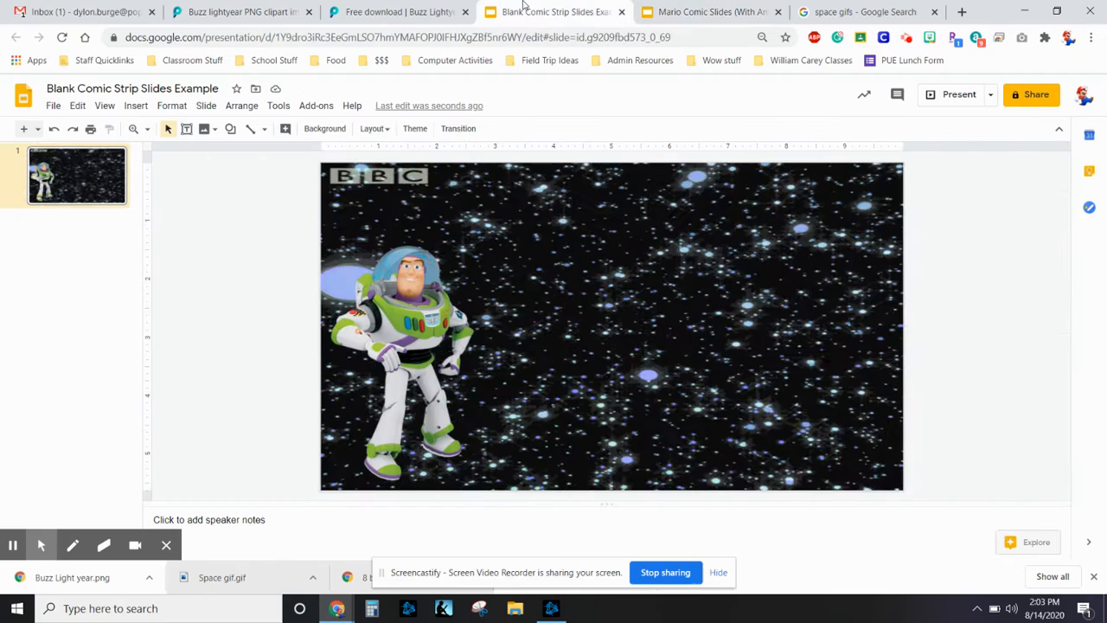
pyautogui.click(135, 106)
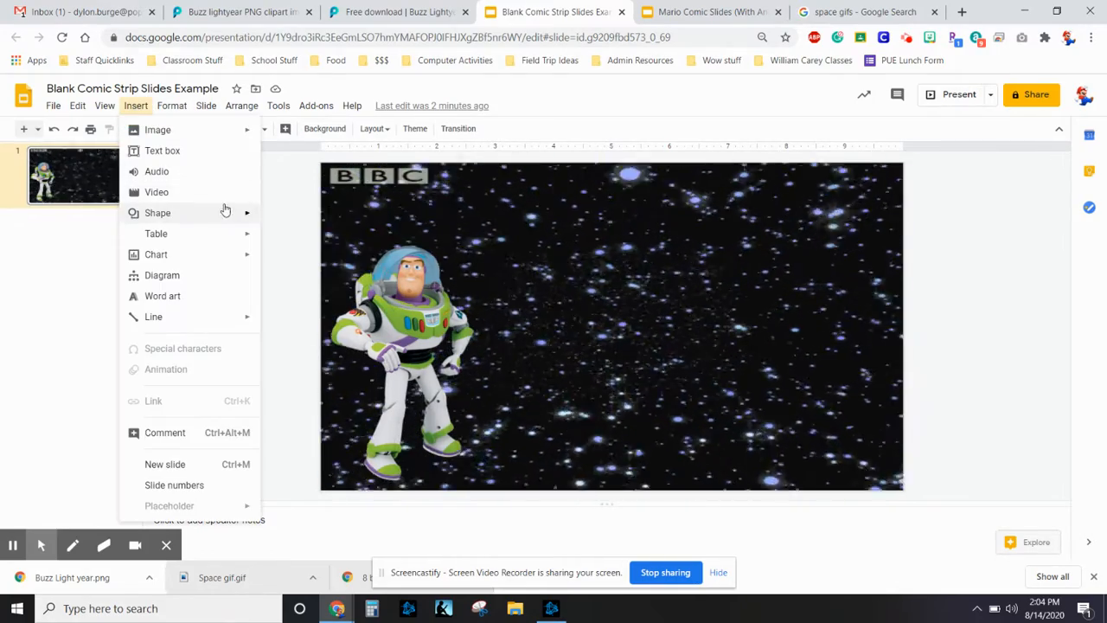
pyautogui.moveTo(235, 213)
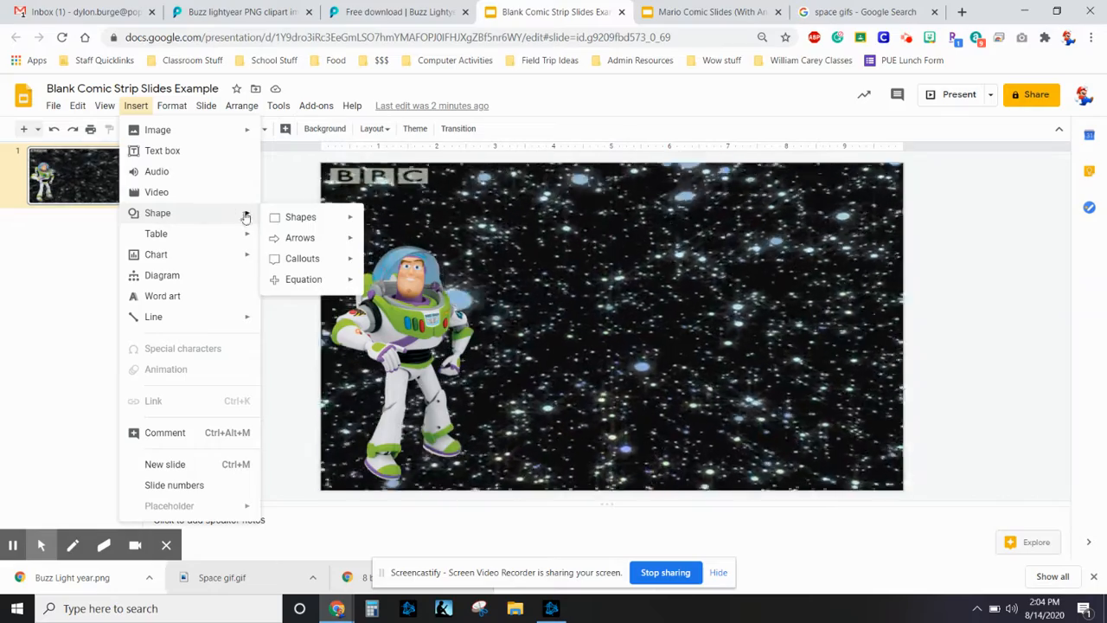
pyautogui.moveTo(334, 258)
pyautogui.click(389, 304)
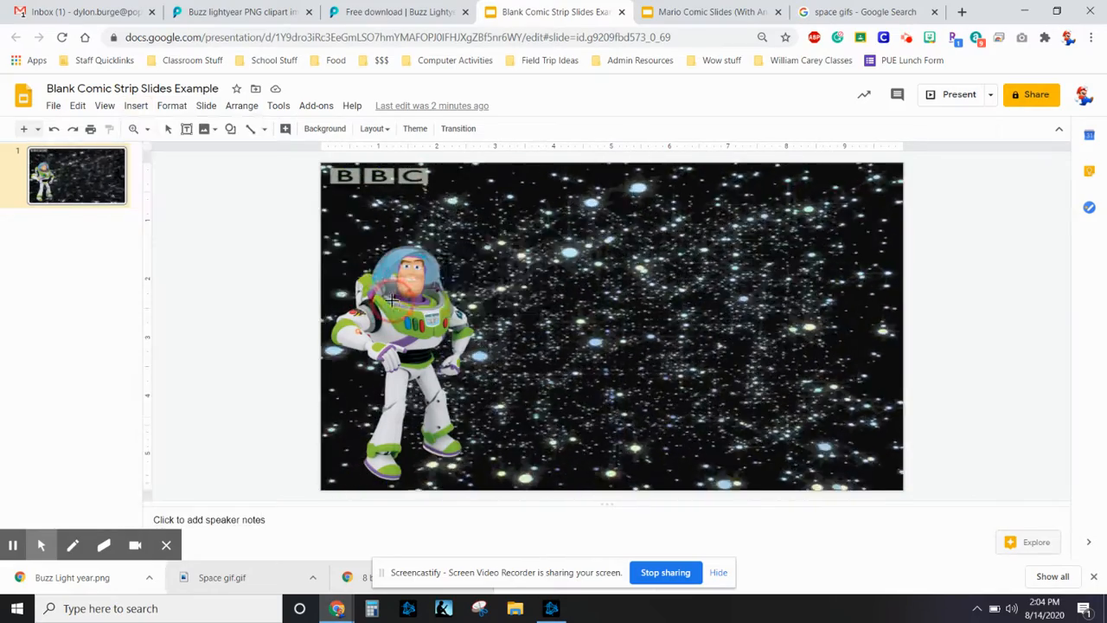